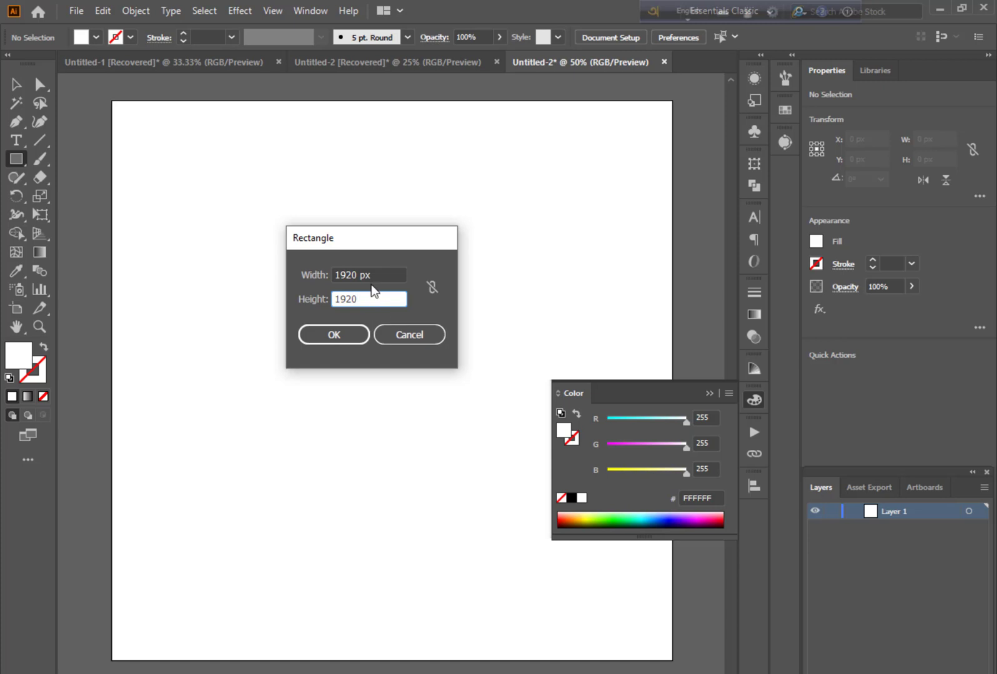
Step: Create a rectangle 1080 px wide and 1080 px high
left_click_drag(372, 278, 314, 281)
type("1080")
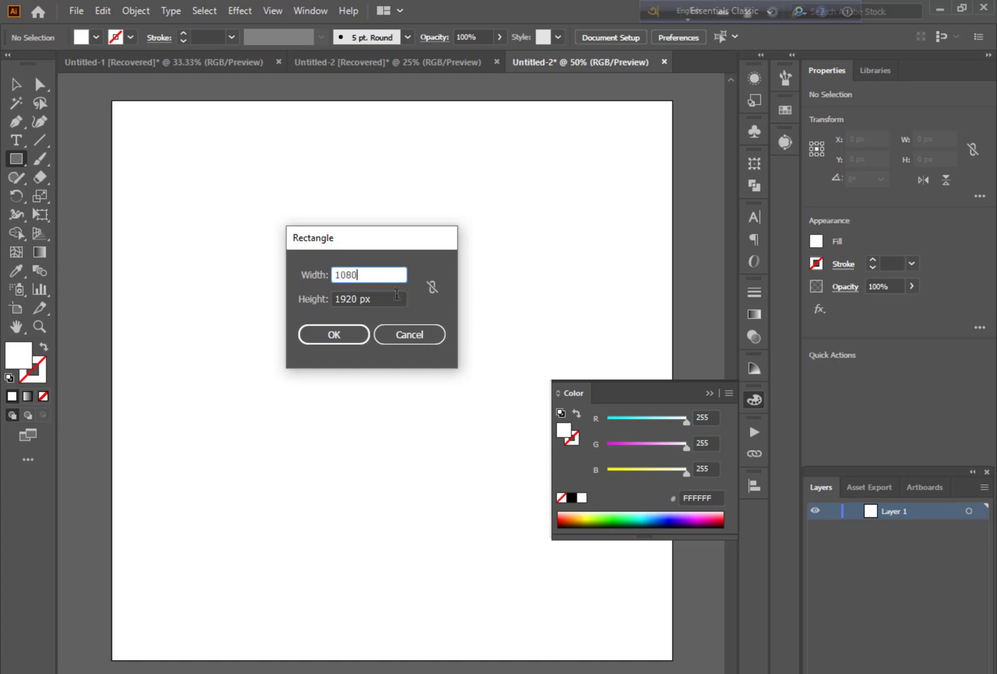
left_click_drag(396, 294, 299, 304)
type("10")
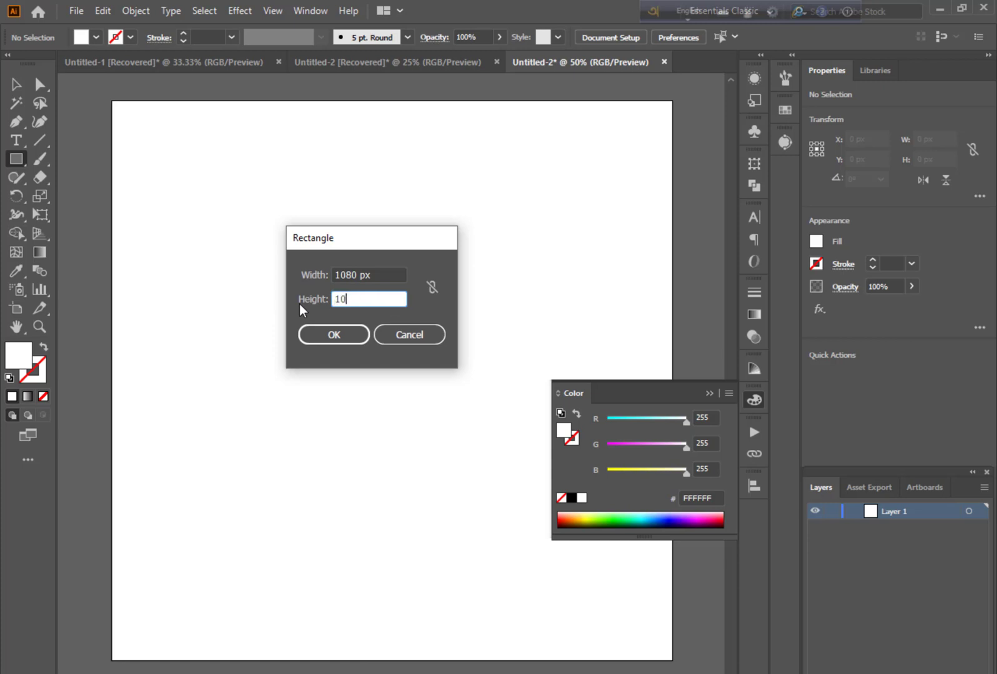
type("80")
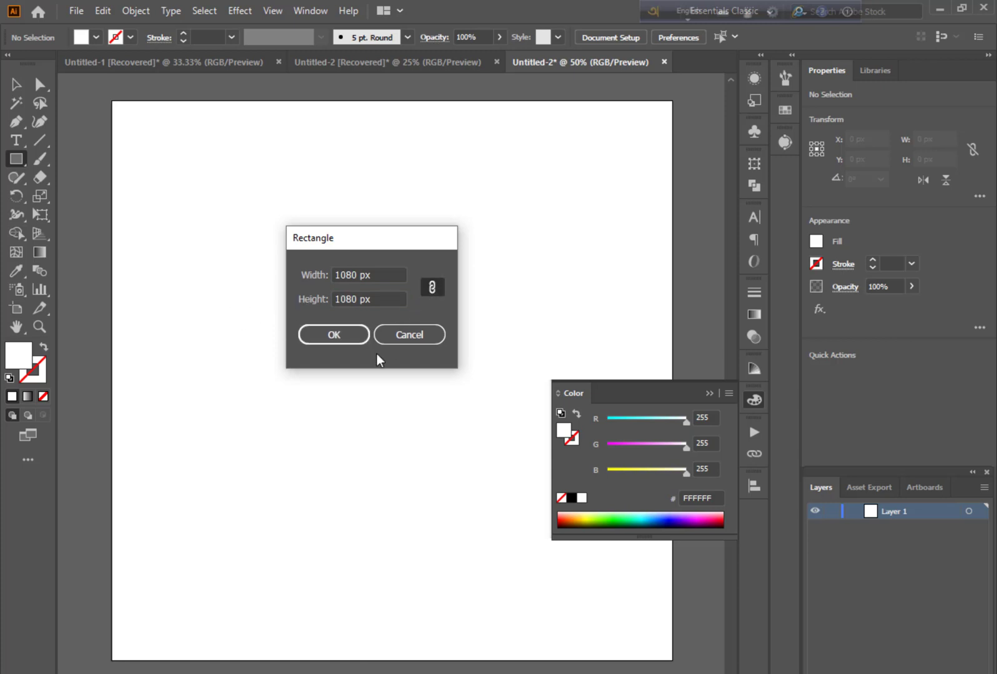
left_click(355, 338)
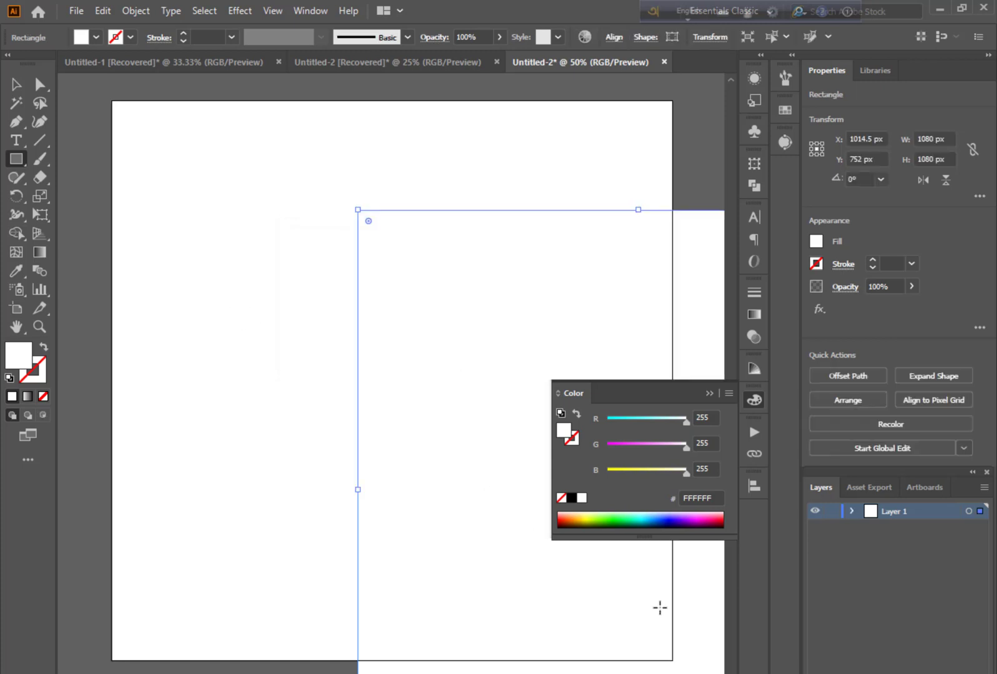
Step: Align the rectangle to the artboard's vertical and horizontal centre, and deselect it
left_click(752, 487)
left_click(693, 520)
left_click(599, 528)
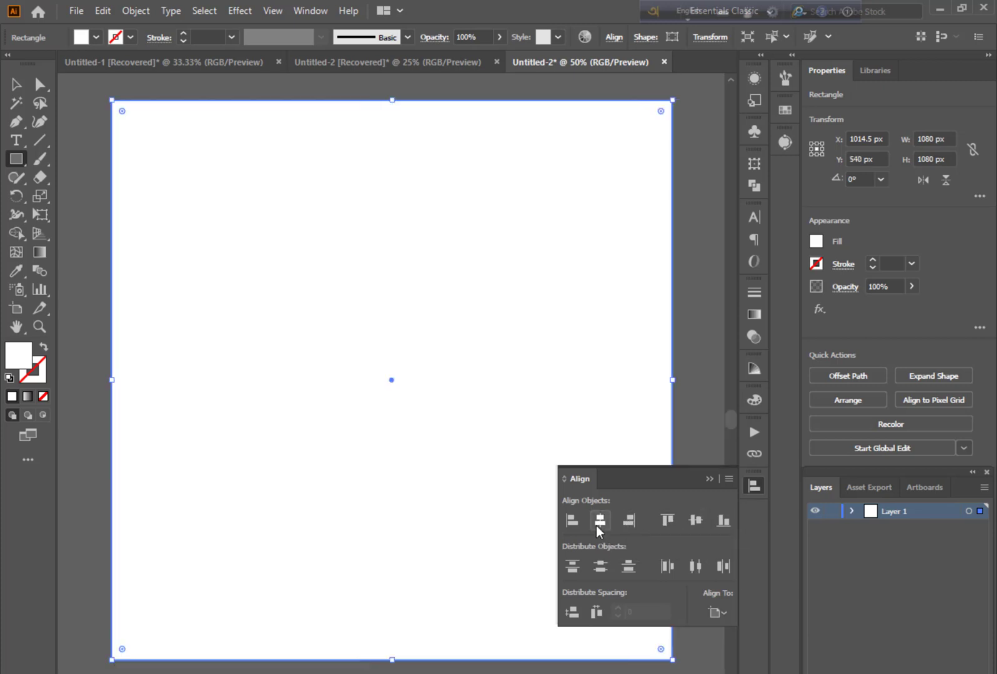
left_click(708, 480)
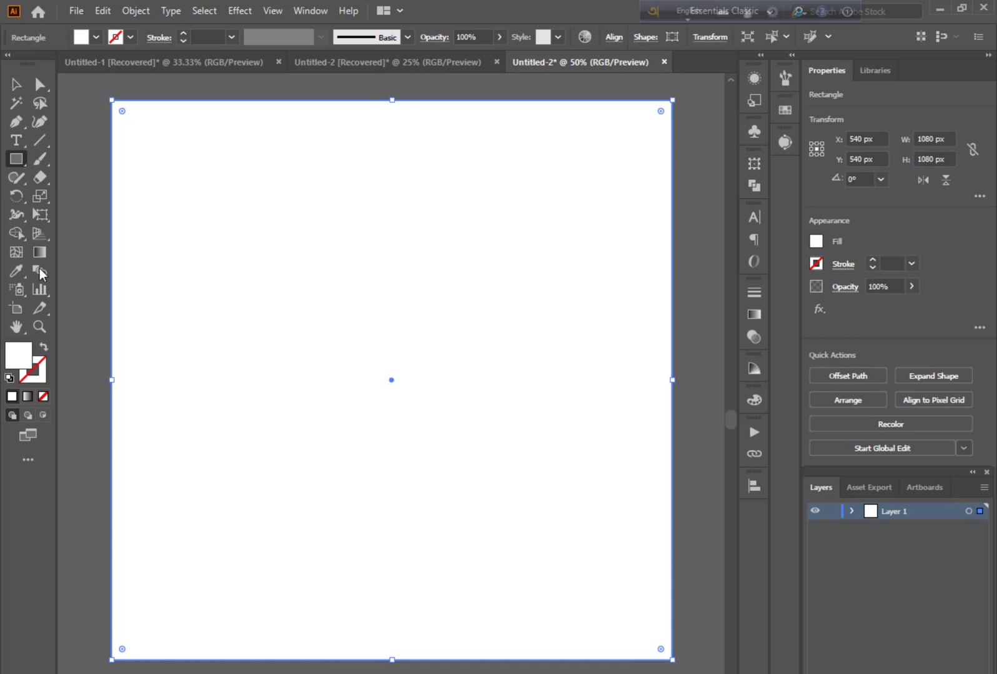
left_click(16, 85)
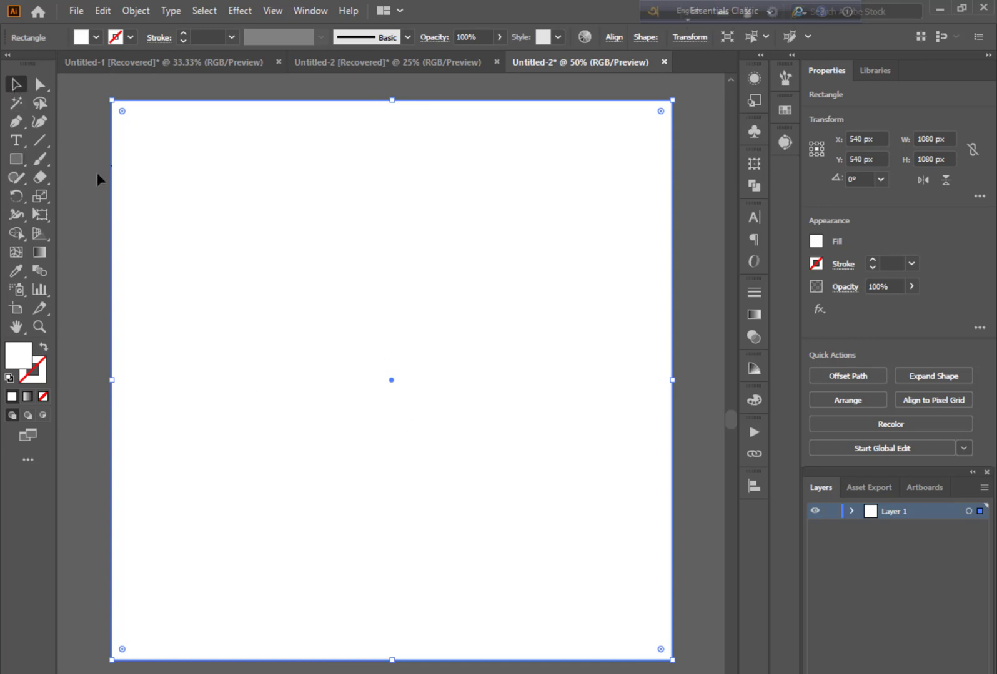
left_click(80, 306)
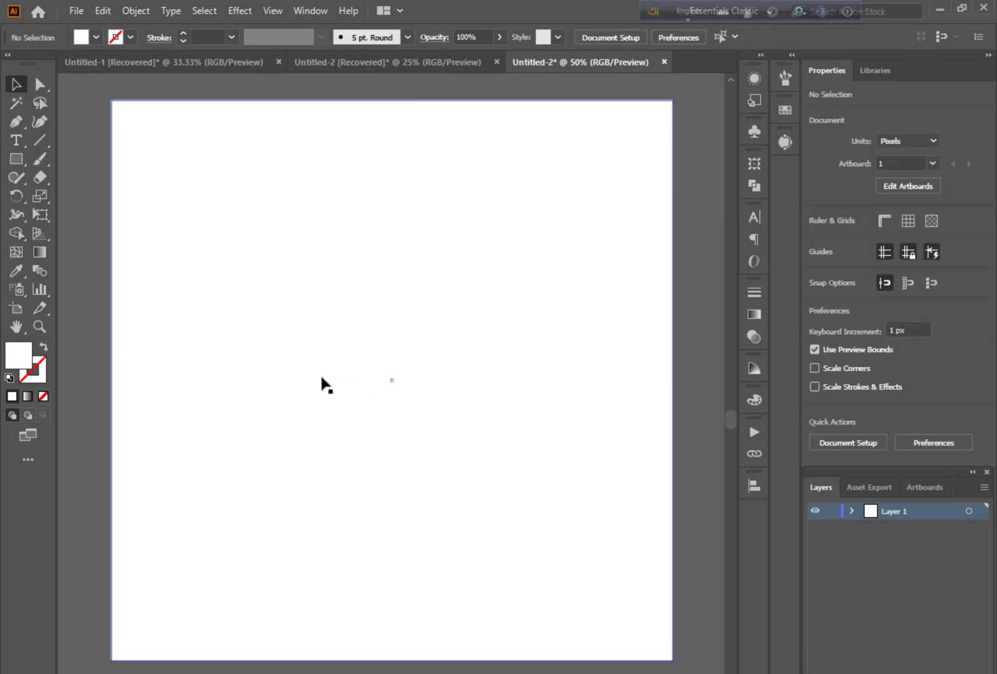
Step: Fill the background rectangle with black (000000)
left_click(186, 374)
double_click(25, 363)
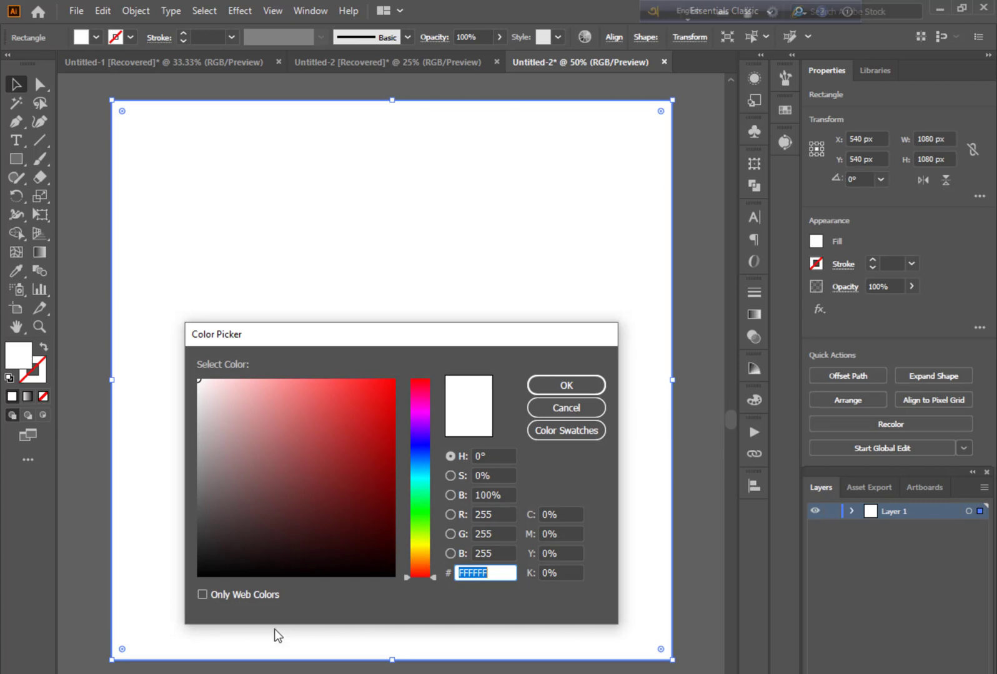
left_click_drag(230, 549, 185, 586)
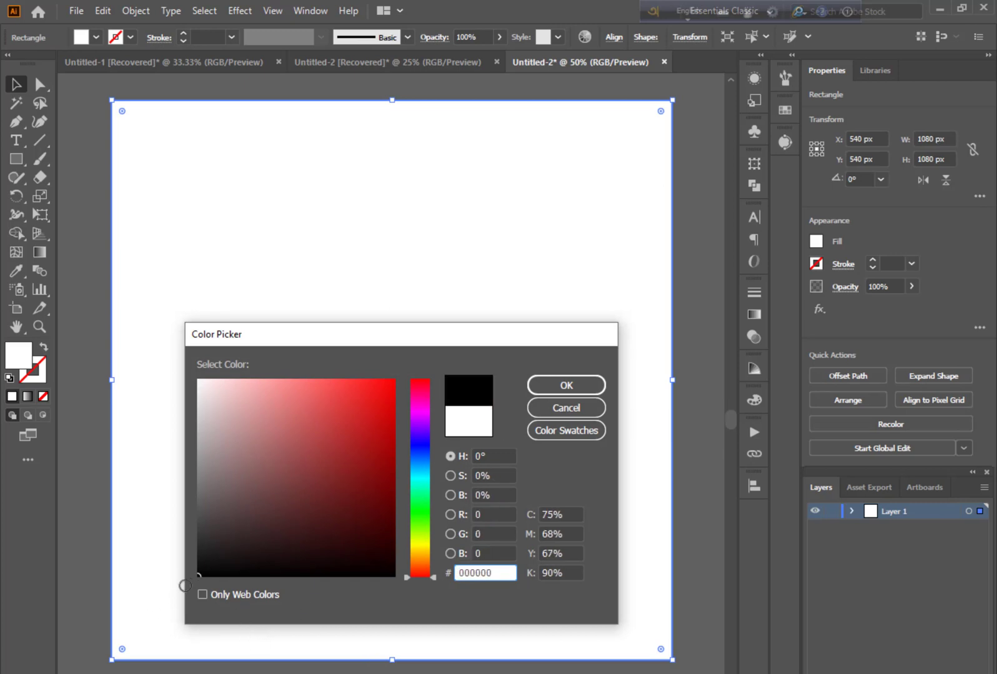
left_click(595, 385)
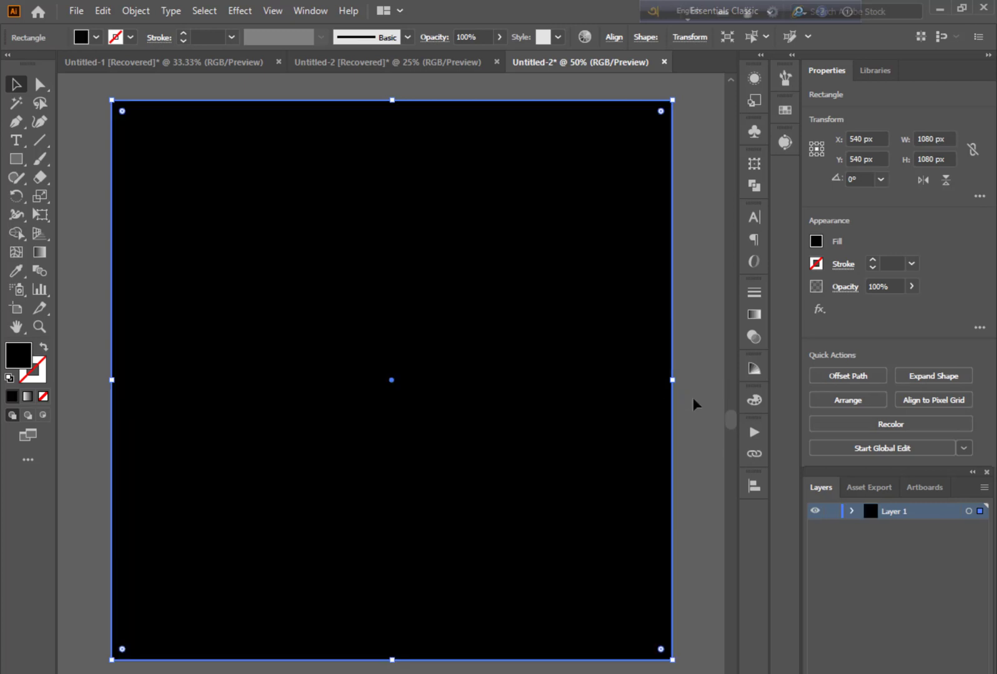
left_click(692, 397)
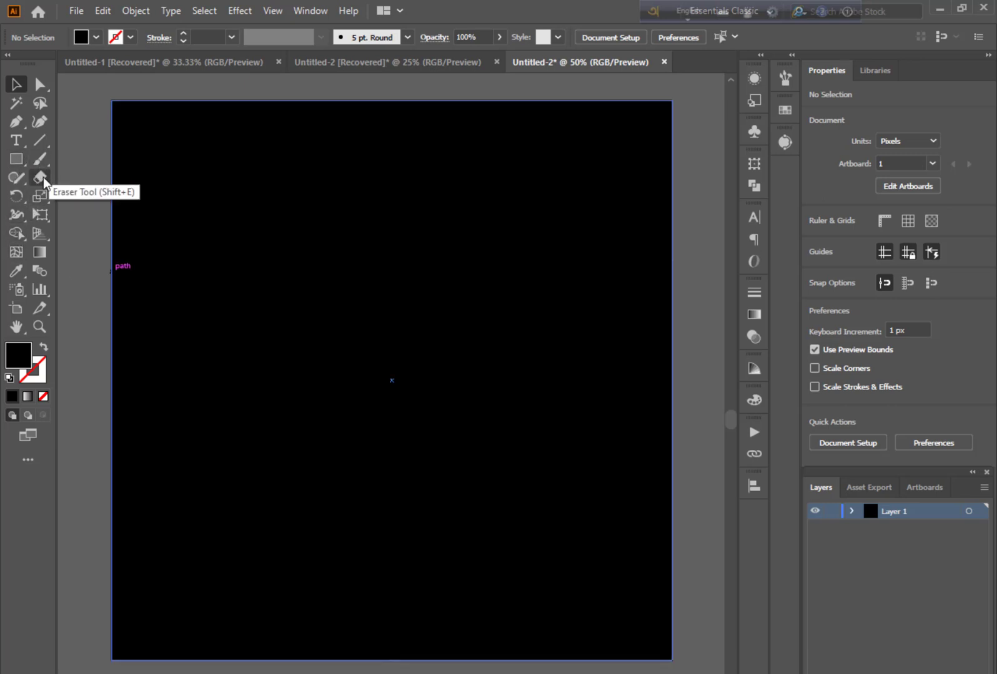
Step: Use the Polygon tool to create a small triangle about 87 px wide and 75 px high in the artboard's upper area
left_click(18, 160)
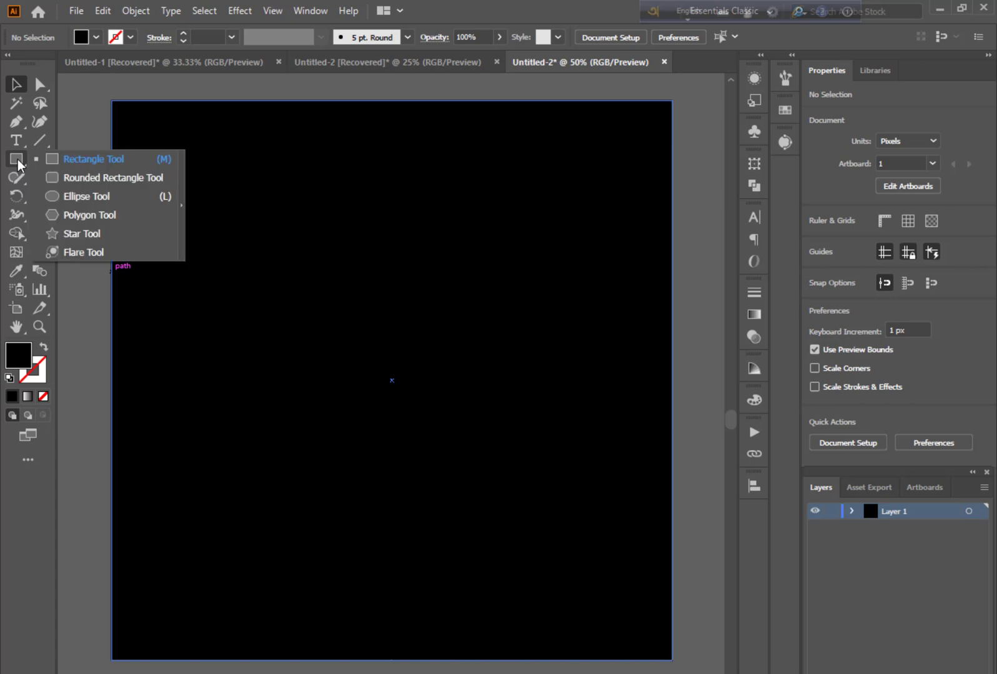
left_click(82, 215)
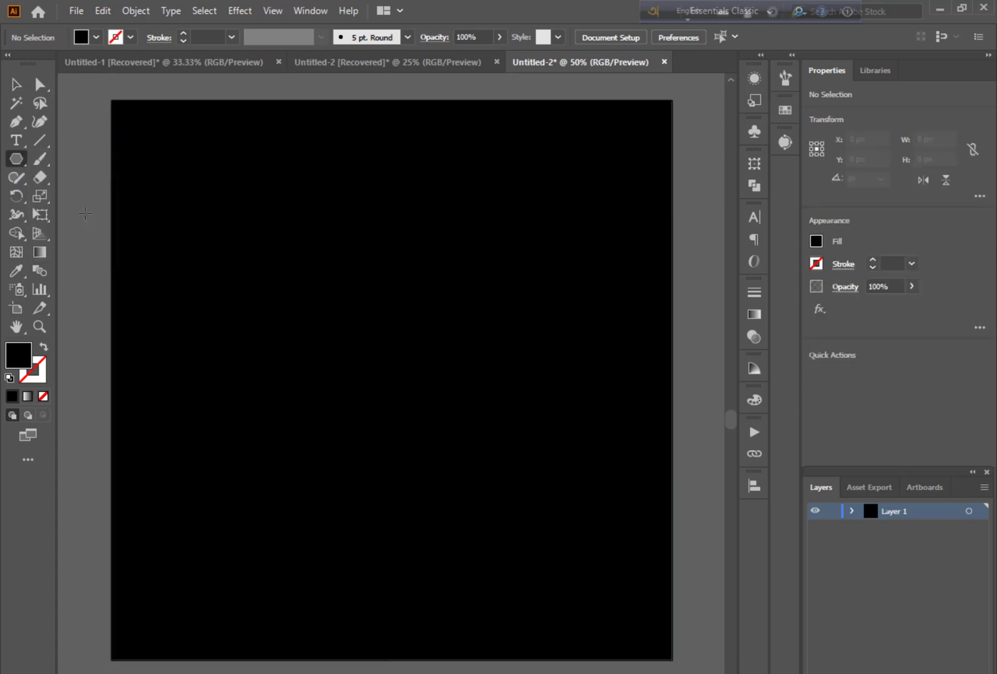
left_click(310, 253)
left_click(198, 276)
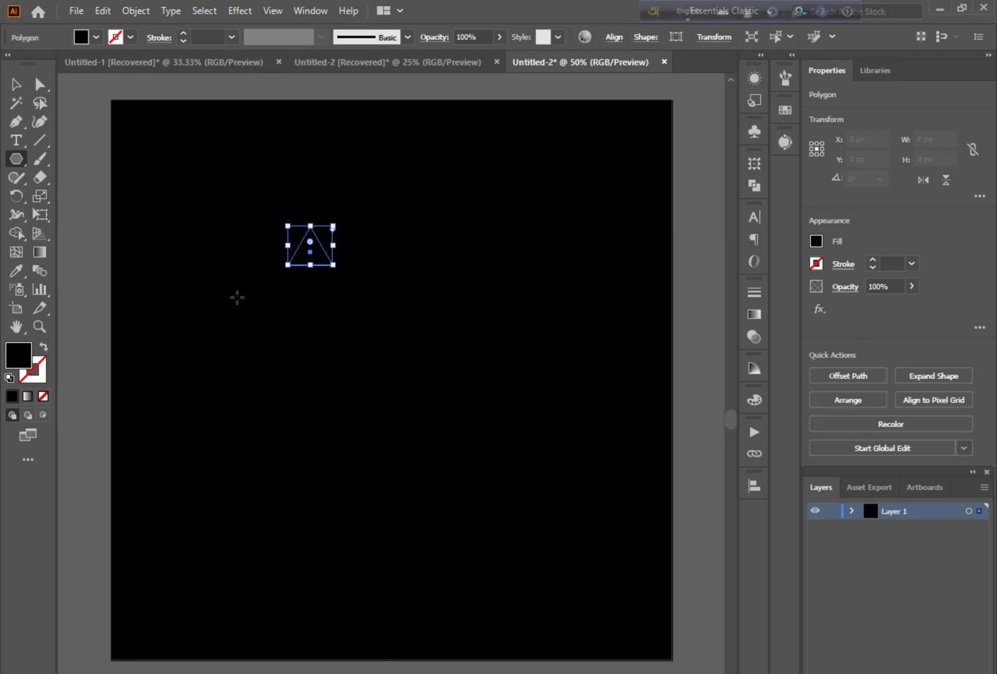
Step: Fill the small triangle with white (FFFFFF)
double_click(22, 355)
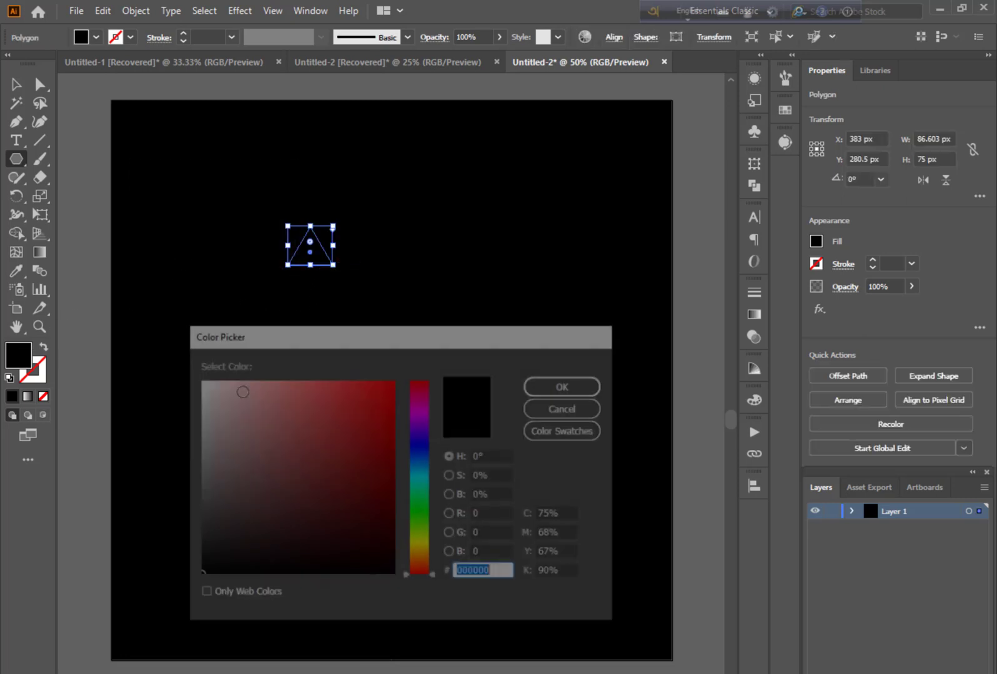
left_click(233, 405)
left_click_drag(233, 405, 182, 374)
left_click(553, 391)
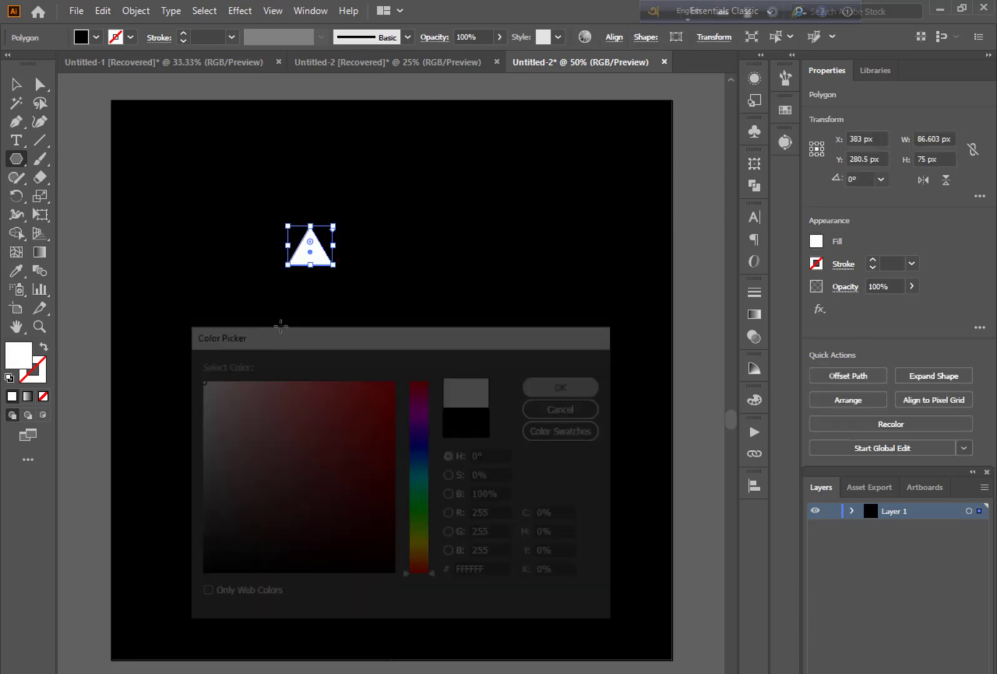
Step: Enlarge the triangle proportionally to about 616 by 534 px and swap its white fill to the stroke
left_click(15, 84)
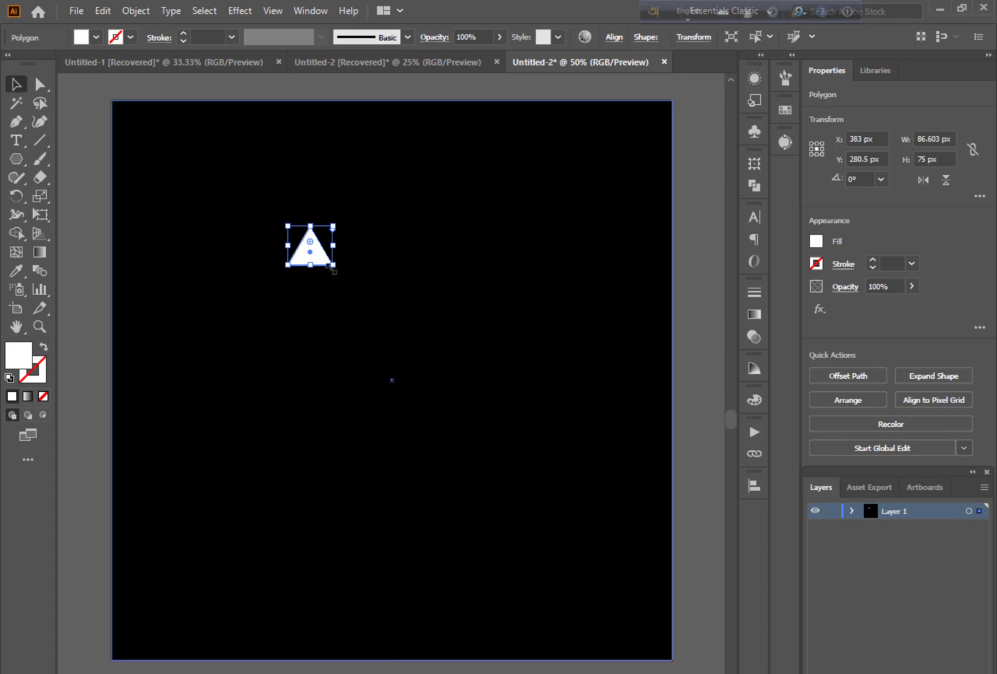
left_click_drag(335, 264, 608, 639)
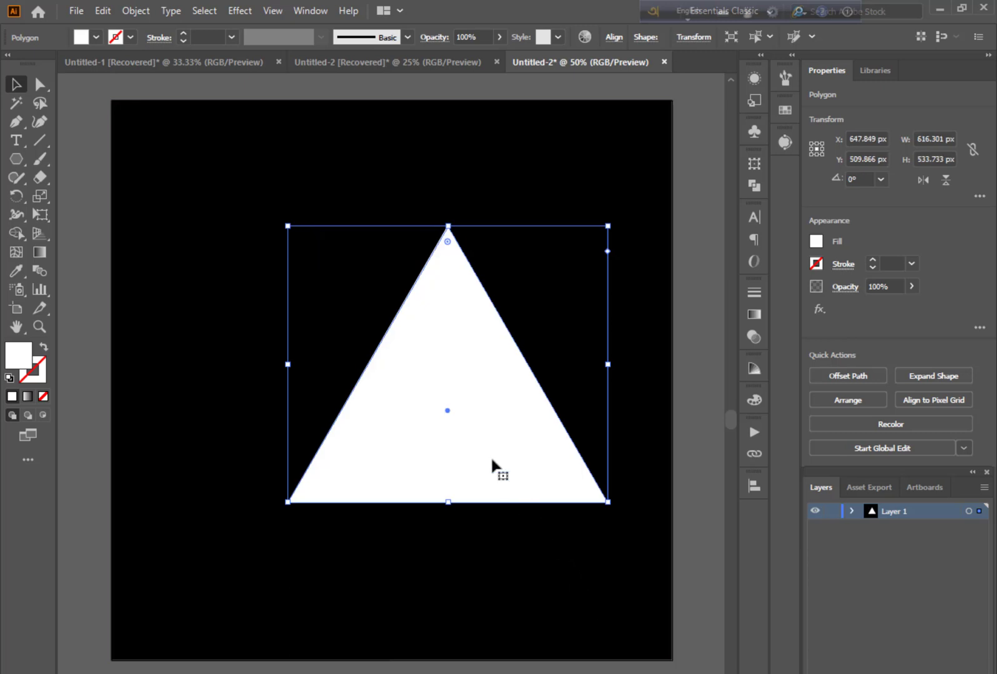
left_click(43, 347)
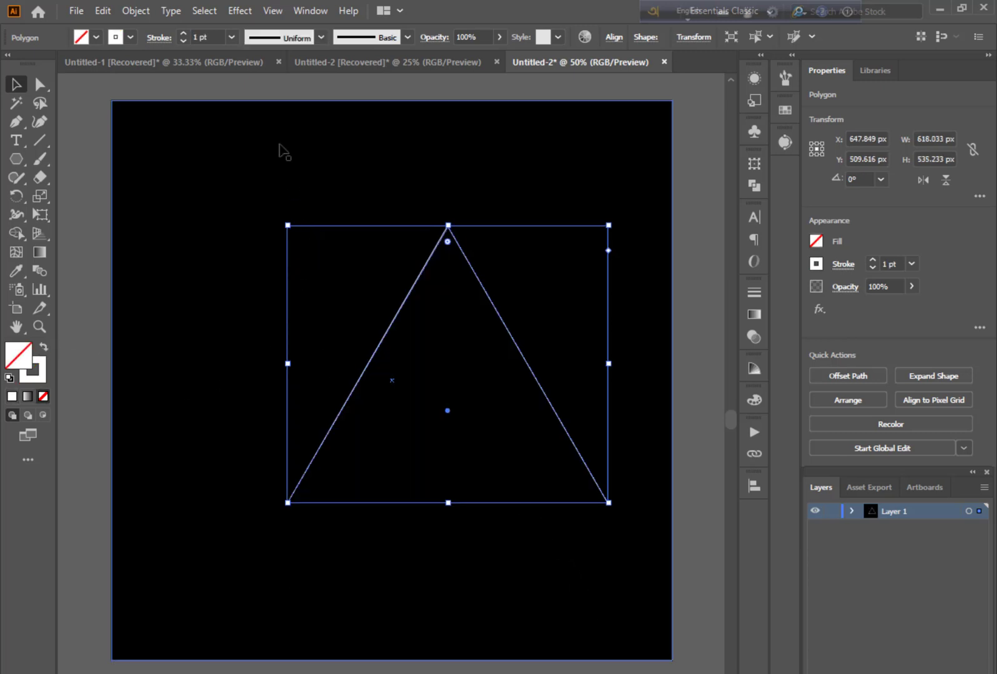
Step: Thicken the triangle's white outline by raising its stroke weight to 53 pt
left_click(215, 37)
type("5")
key("Return")
key("Up")
key("Up")
key("Up")
key("Up")
key("Up")
key("Up")
key("Up")
key("Up")
key("Up")
key("Up")
key("Up")
key("Up")
key("Up")
key("Up")
key("Up")
key("Up")
key("Up")
key("Up")
key("Up")
key("Up")
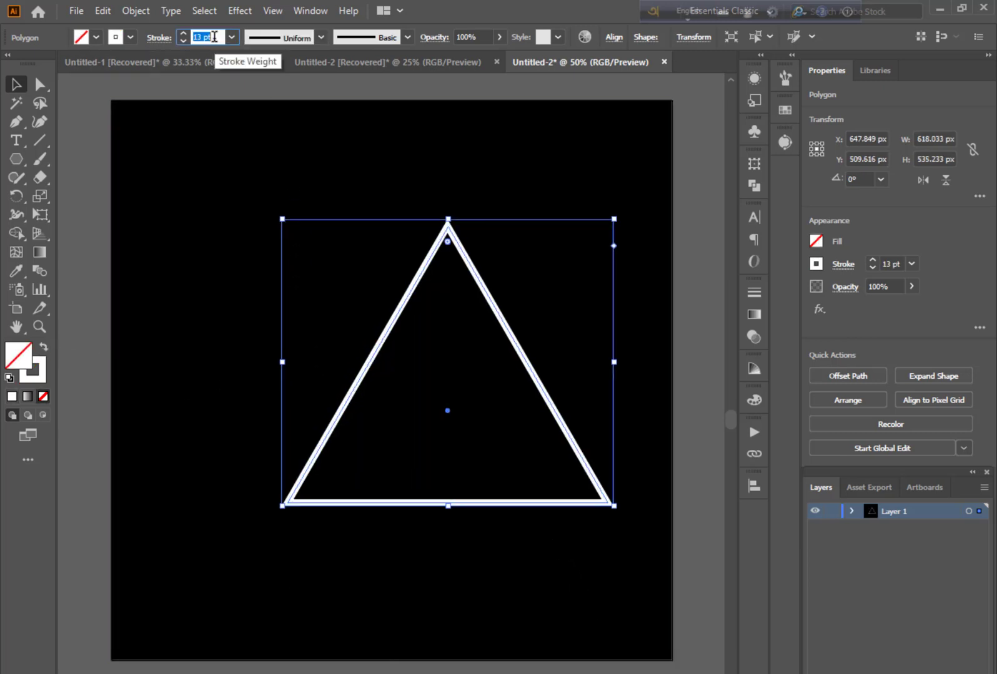
key("Up")
key("Up")
key("Up")
key("Up")
key("Up")
key("Up")
key("Up")
key("Up")
key("Up")
key("Up")
key("Up")
key("Up")
key("Up")
key("Up")
key("Up")
key("Up")
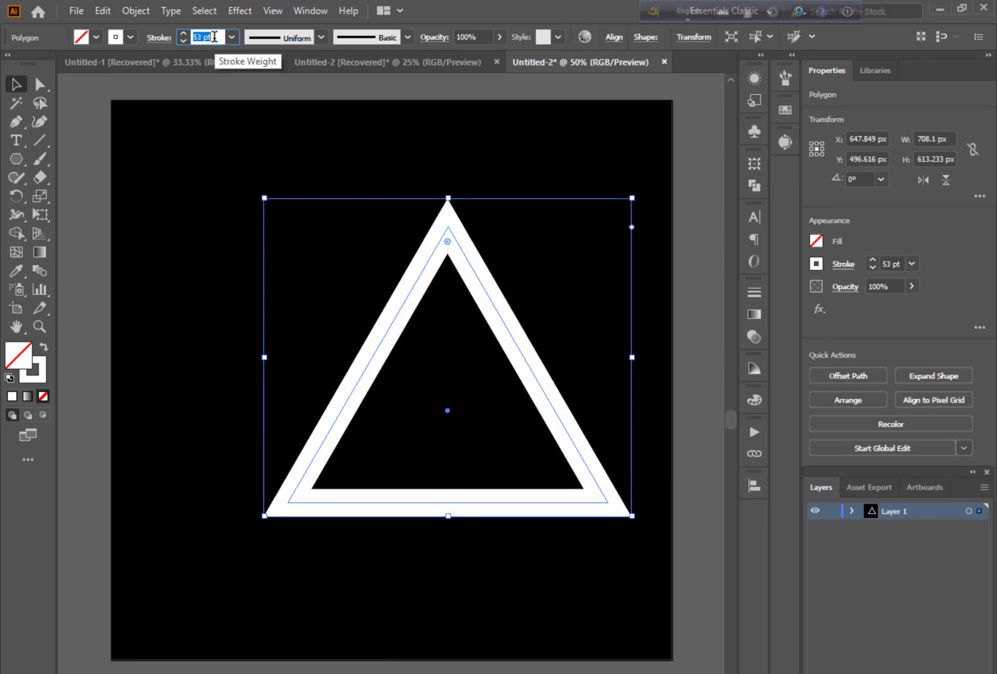
key("Up")
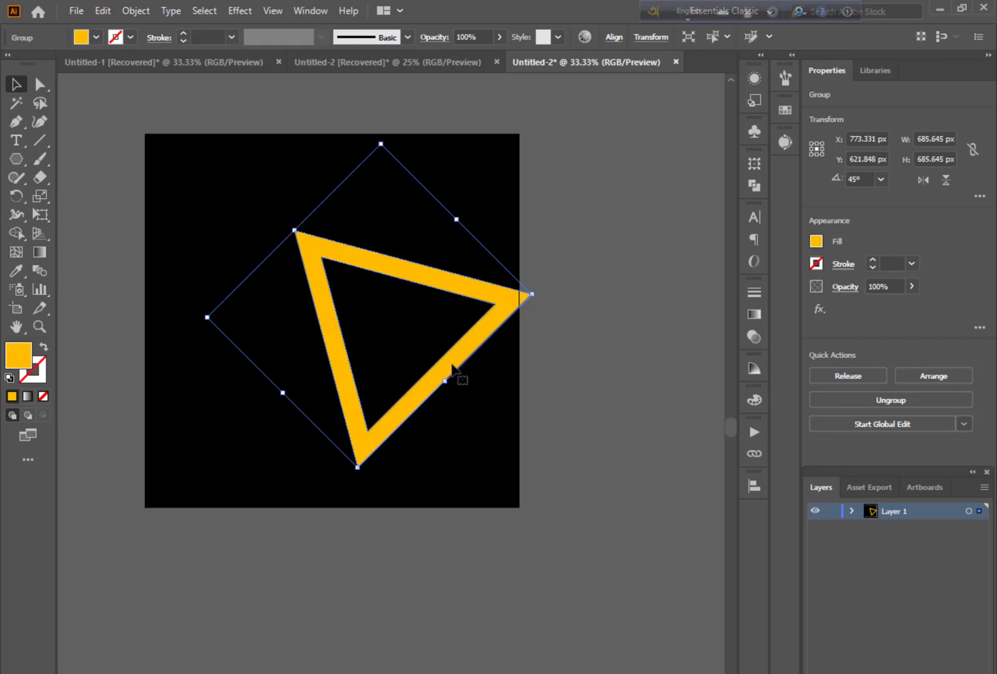
Step: Move the yellow triangle down so that it overlaps the lower-right corner of the black square
left_click_drag(452, 374, 562, 529)
left_click(564, 531)
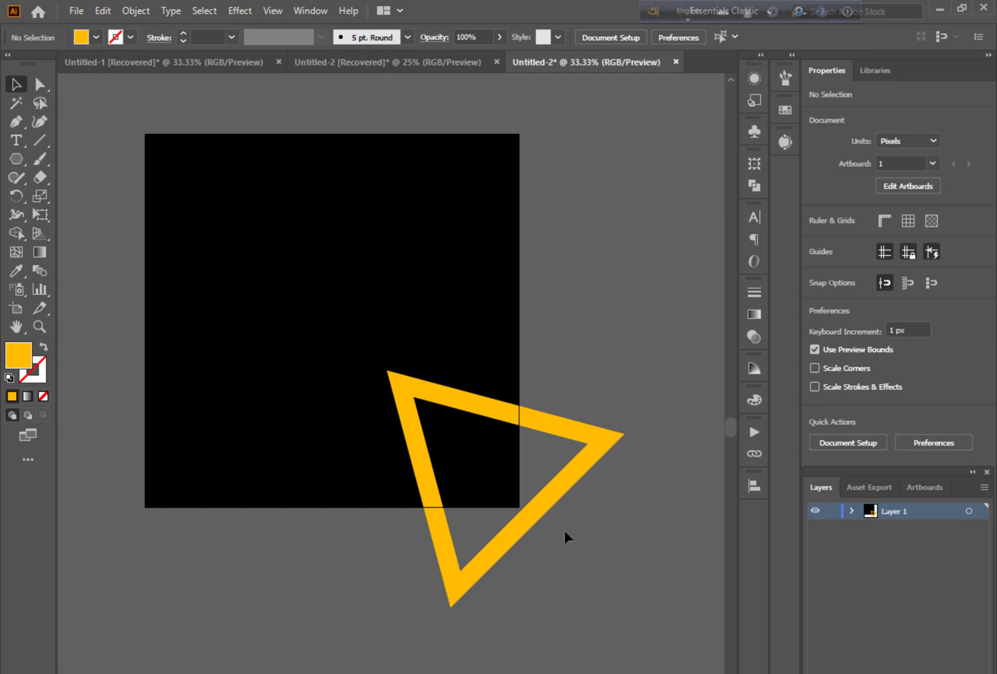
double_click(561, 495)
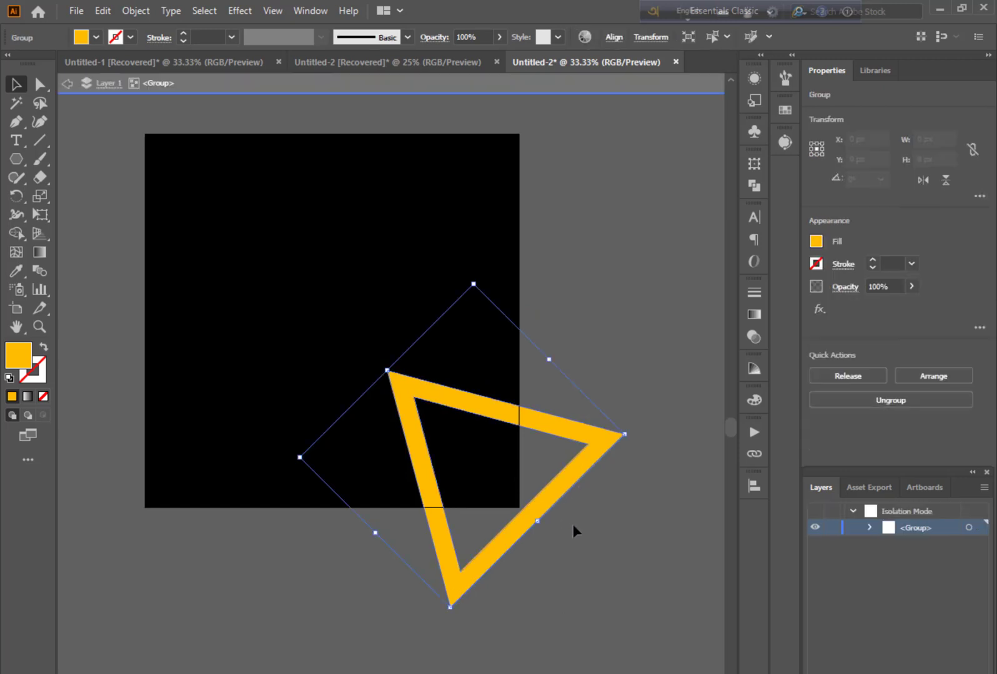
double_click(543, 532)
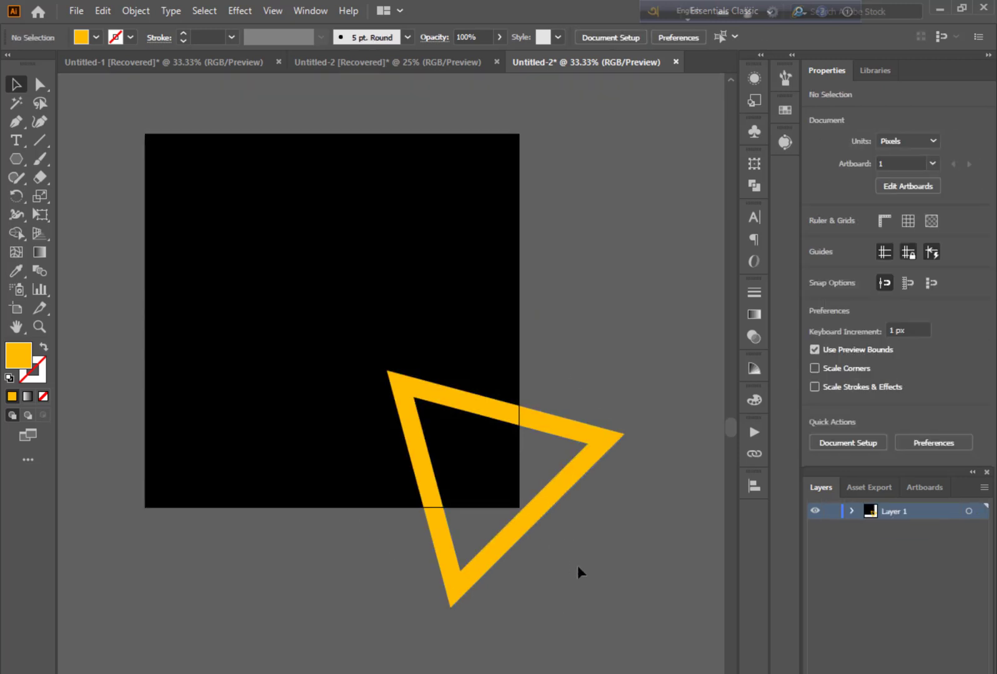
Step: Enlarge the yellow triangle group to about 1258 px wide and reposition it over the square's lower-right corner
left_click(514, 541)
left_click_drag(538, 520, 660, 647)
left_click_drag(457, 561, 456, 530)
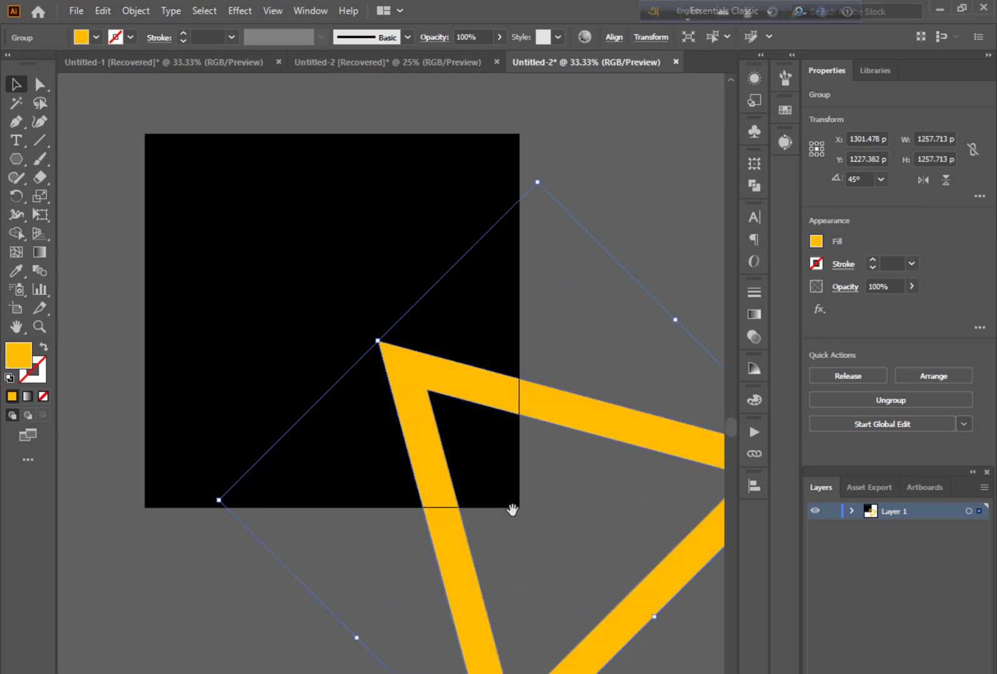
Step: Rotate the yellow triangle clockwise until its left side stands nearly vertical, and shift it slightly down and left
left_click_drag(529, 511, 402, 520)
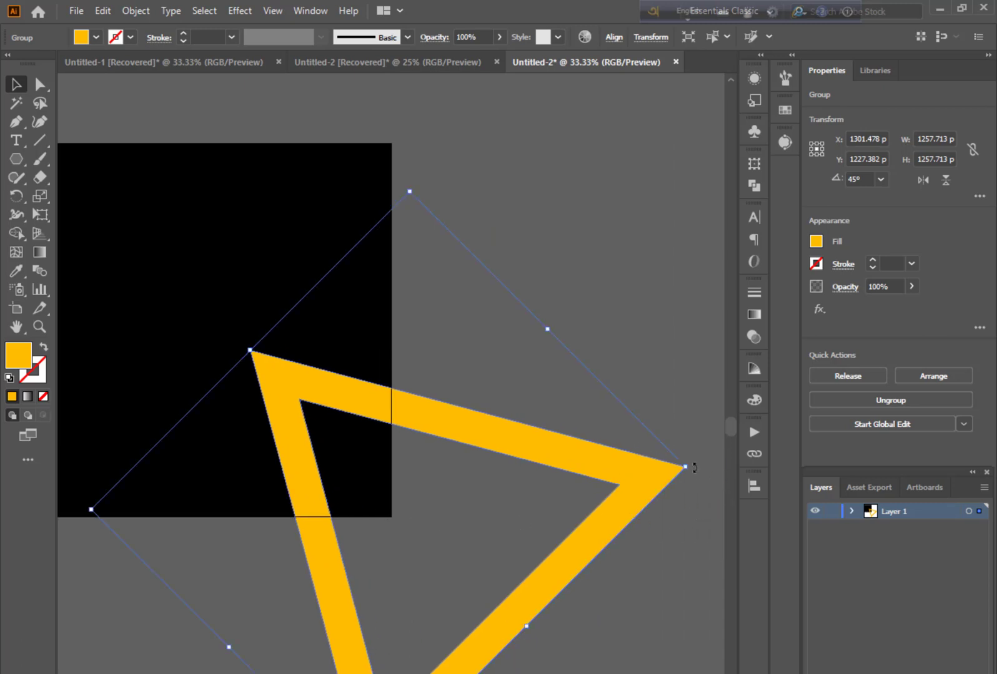
left_click_drag(696, 470, 692, 552)
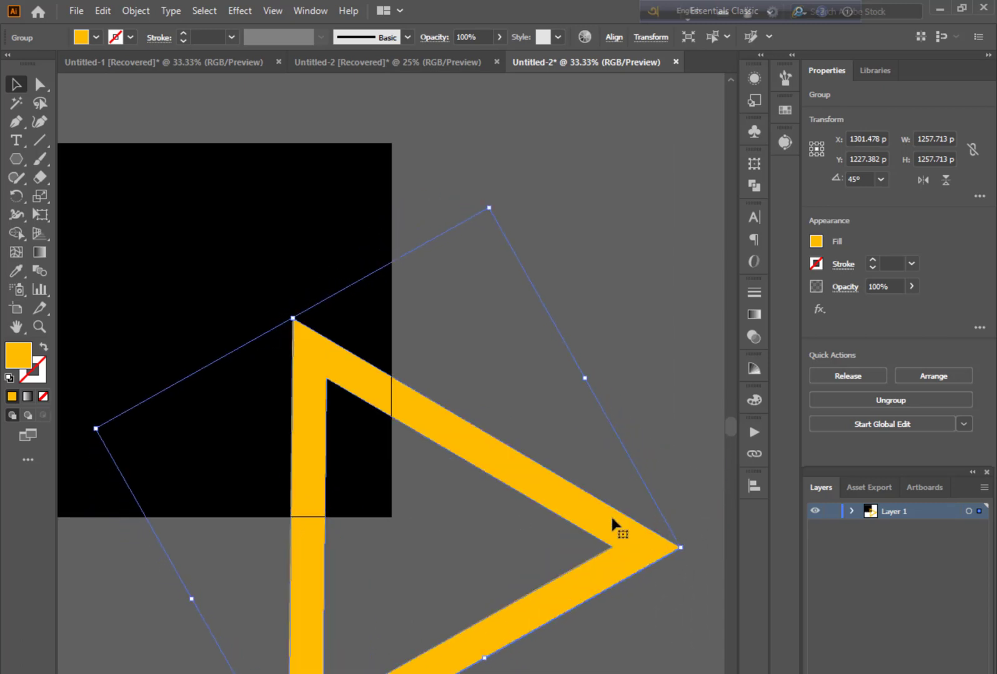
left_click_drag(569, 505, 562, 512)
left_click(519, 400)
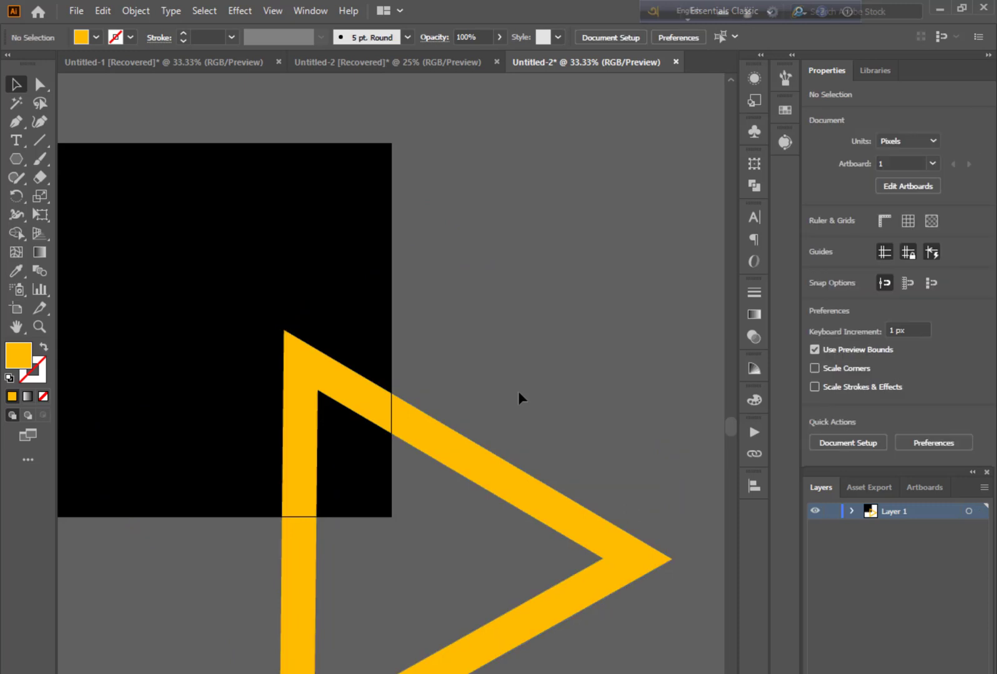
Step: Duplicate the yellow triangle, offsetting the copy down and right to form a second nested outline
left_click_drag(476, 321, 511, 310)
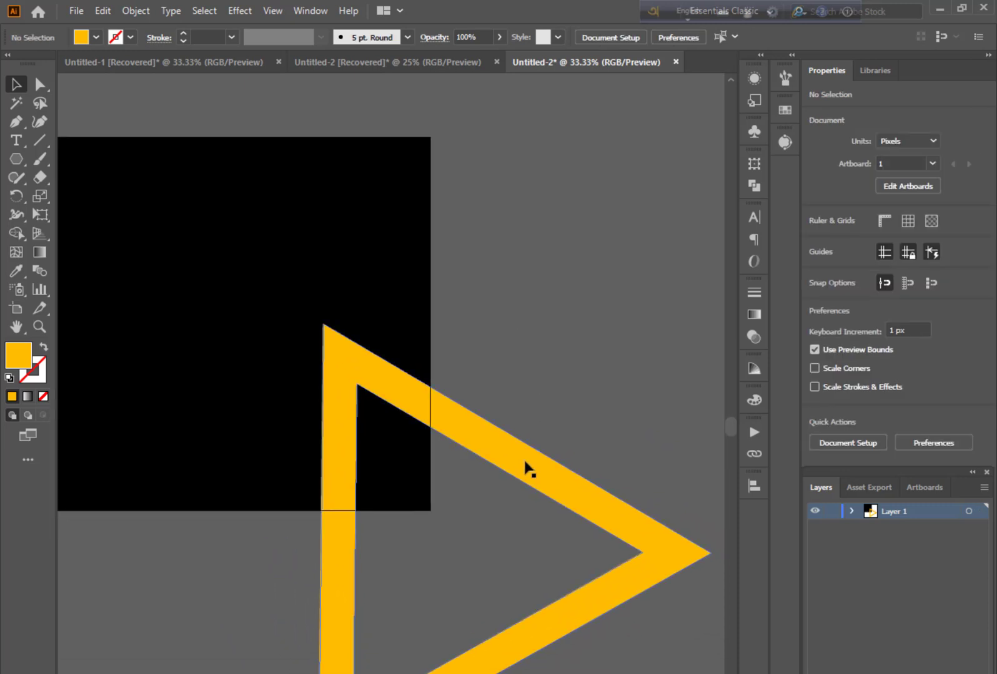
left_click_drag(538, 489, 576, 551)
left_click(560, 346)
Step: Use the Shape Builder tool to remove all yellow triangle parts extending beyond the black square, then deselect the artwork
left_click(18, 235)
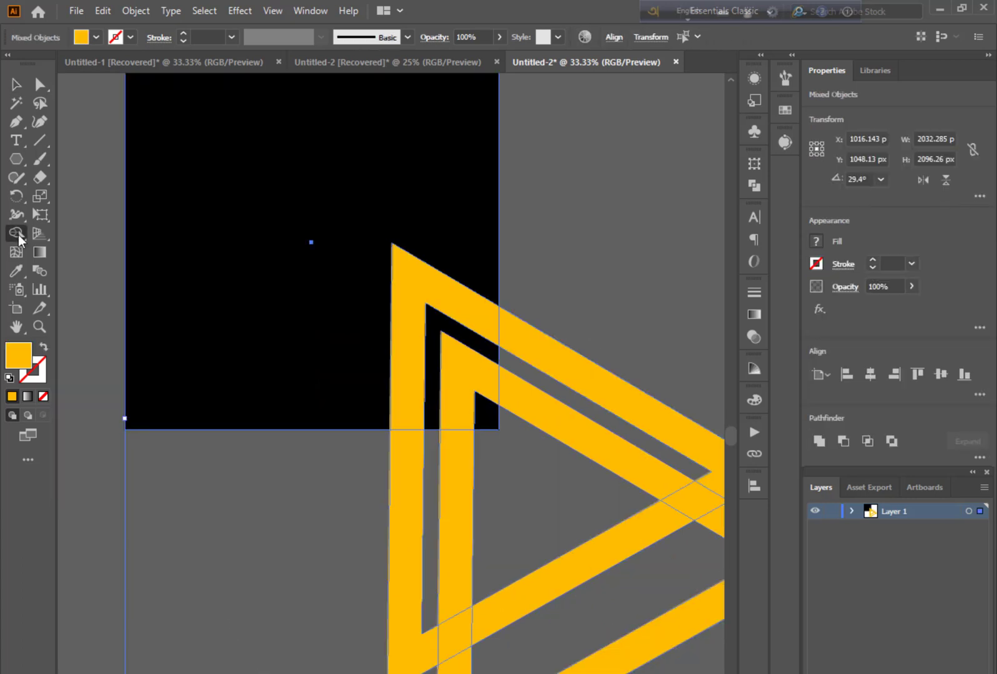
left_click(406, 515, "alt")
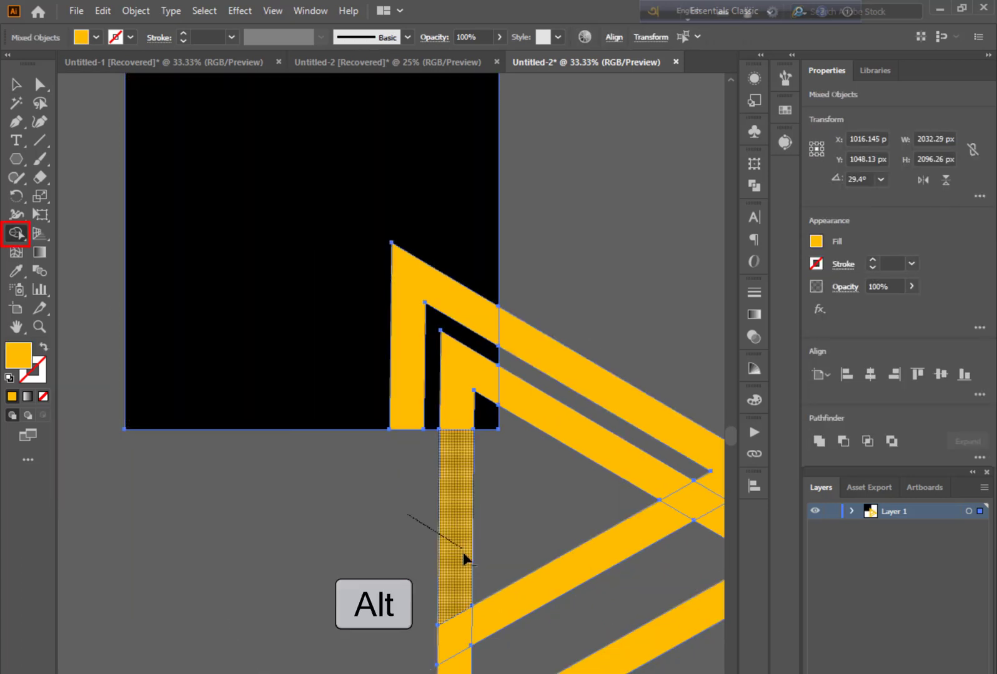
left_click(465, 558, "alt")
left_click(500, 632, "alt")
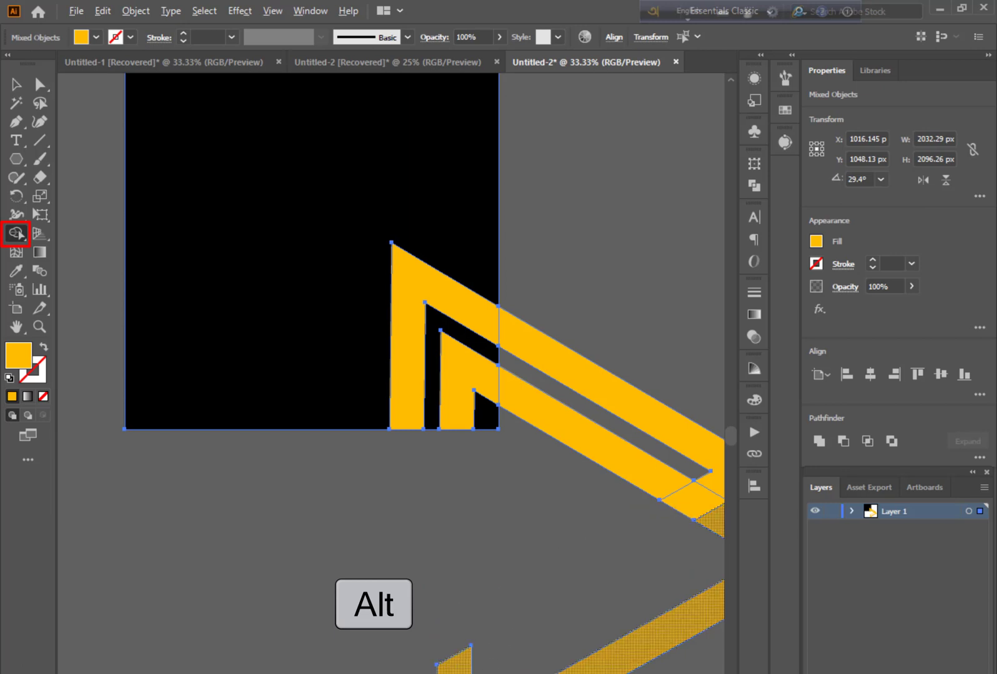
left_click(470, 671, "alt")
scroll(499, 637, "right", 5)
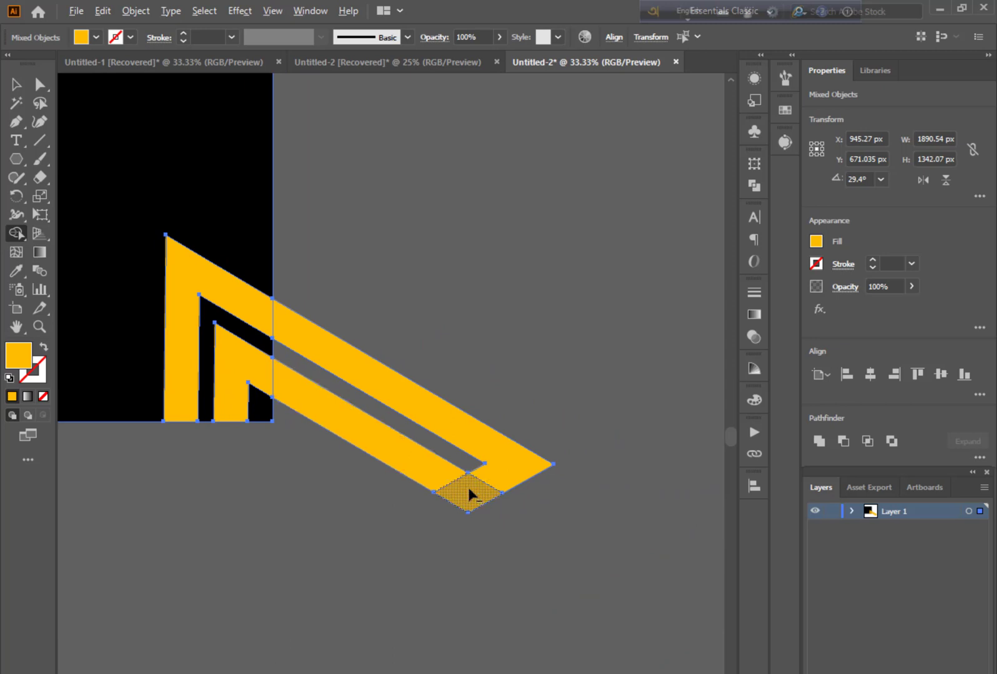
mouse_move(467, 489)
left_mouse_down()
mouse_move(462, 449)
mouse_move(391, 463)
mouse_move(447, 532)
left_mouse_up()
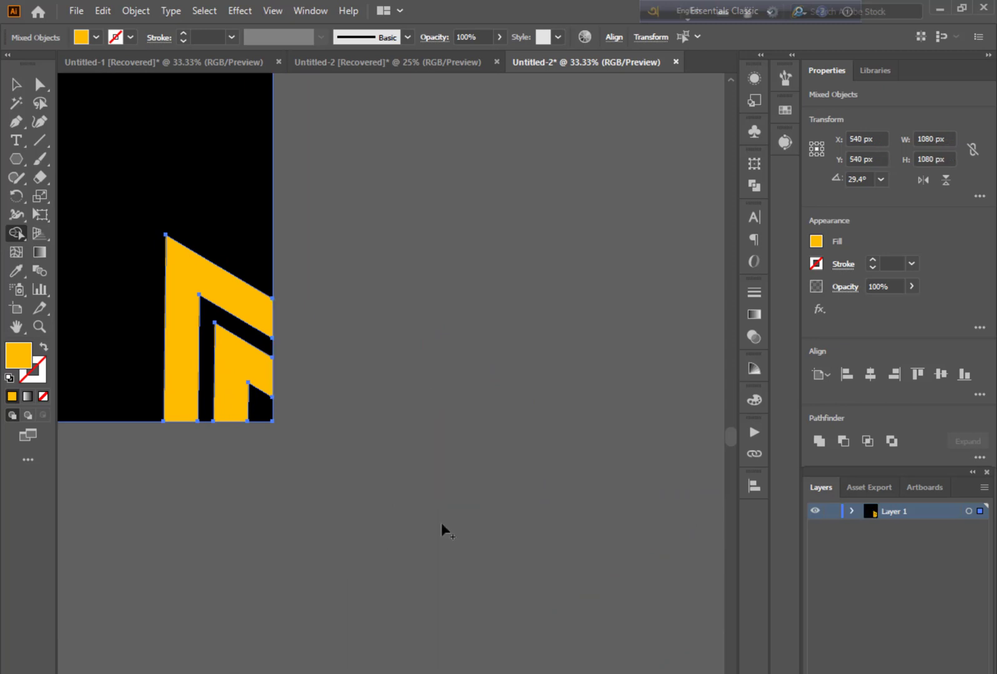
left_click(15, 84)
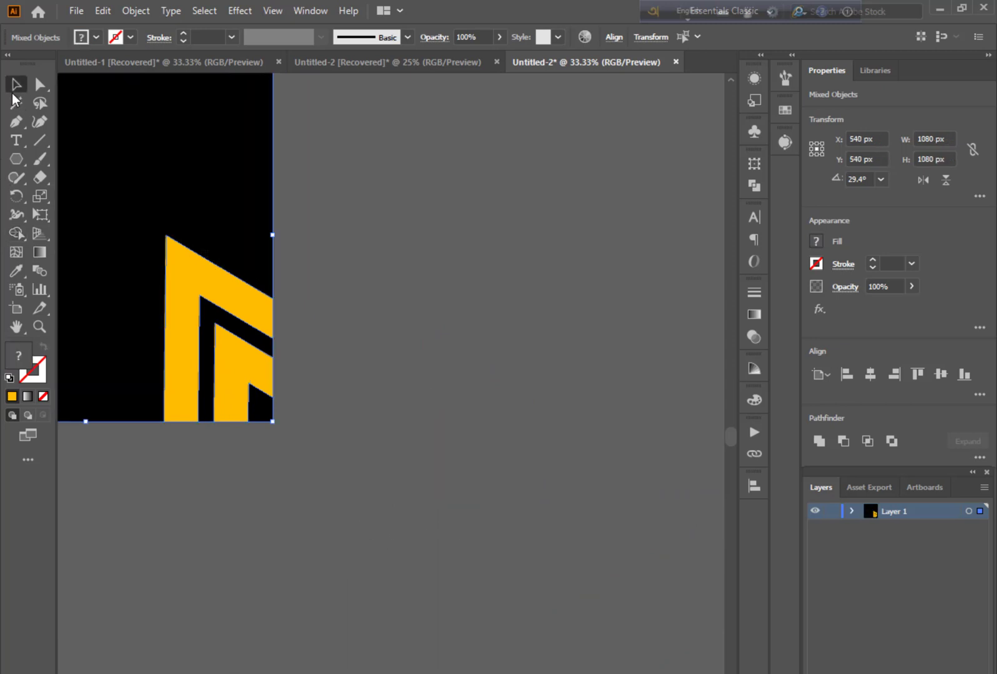
left_click(426, 457)
left_click_drag(377, 456, 605, 571)
left_click_drag(402, 623, 436, 625)
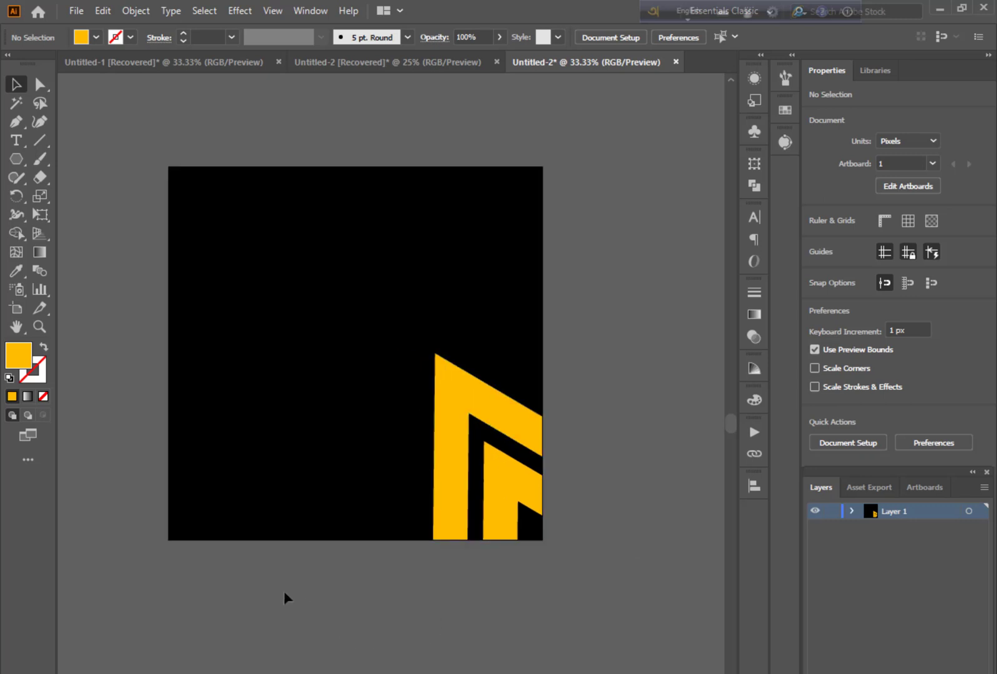
Step: Draw a yellow circle about 486 px in diameter in the upper-left area of the black square and shift it slightly upward
scroll(275, 599, "down", 2)
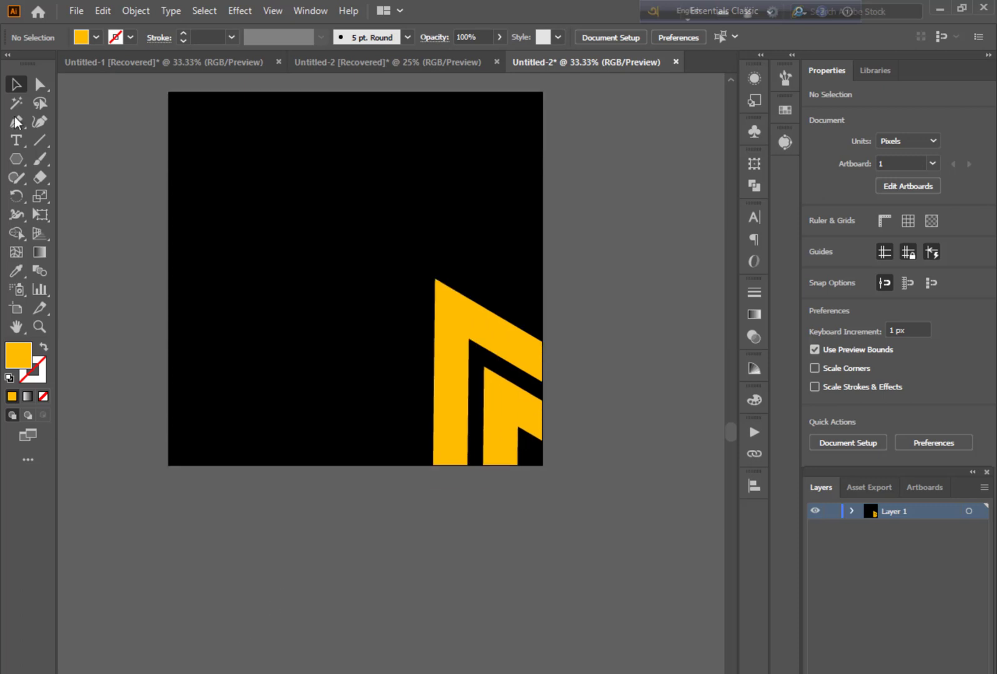
left_click_drag(17, 159, 50, 187)
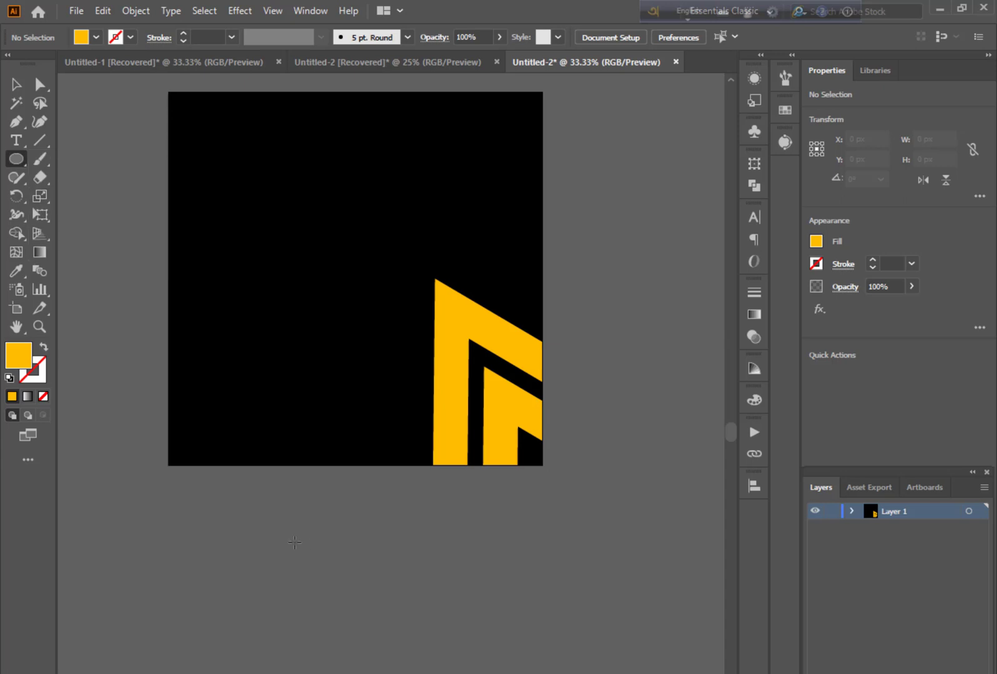
scroll(294, 548, "up", 1)
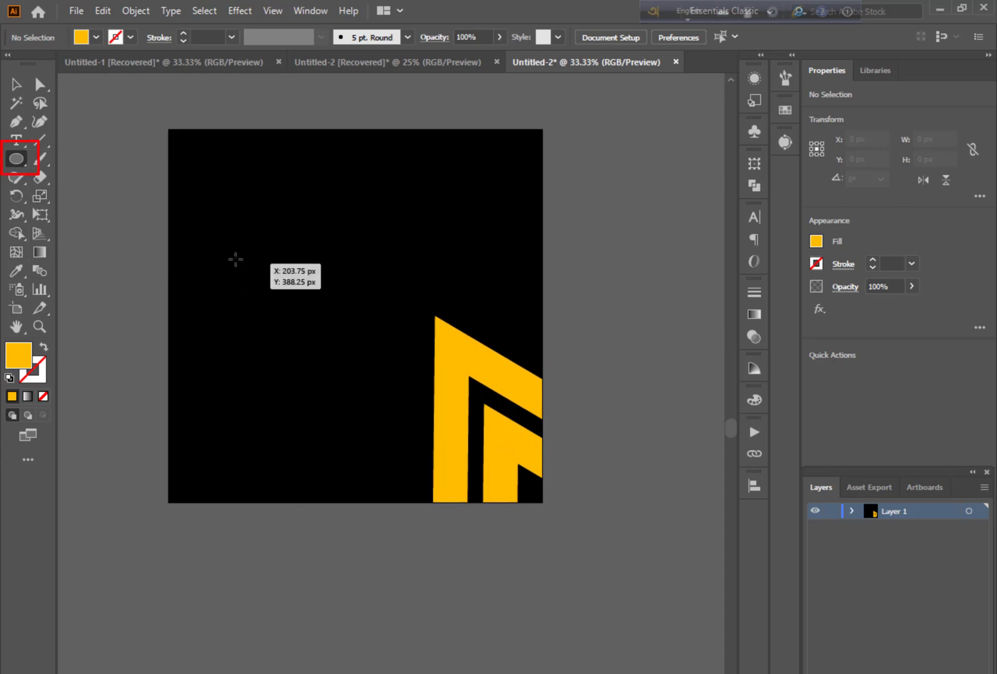
left_click_drag(213, 216, 310, 381)
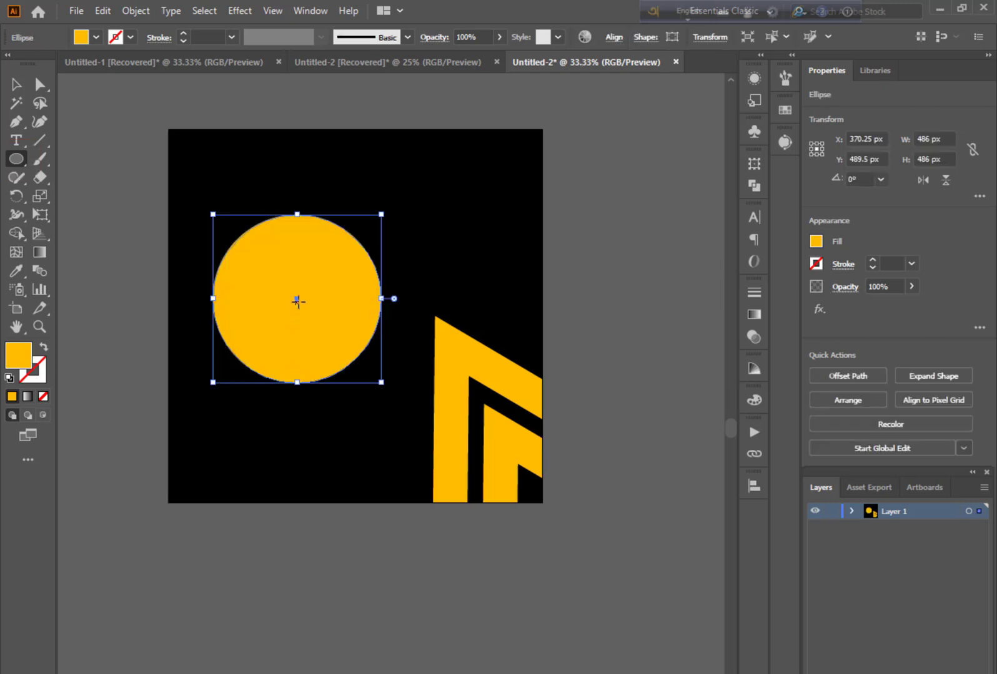
left_click_drag(297, 300, 296, 261)
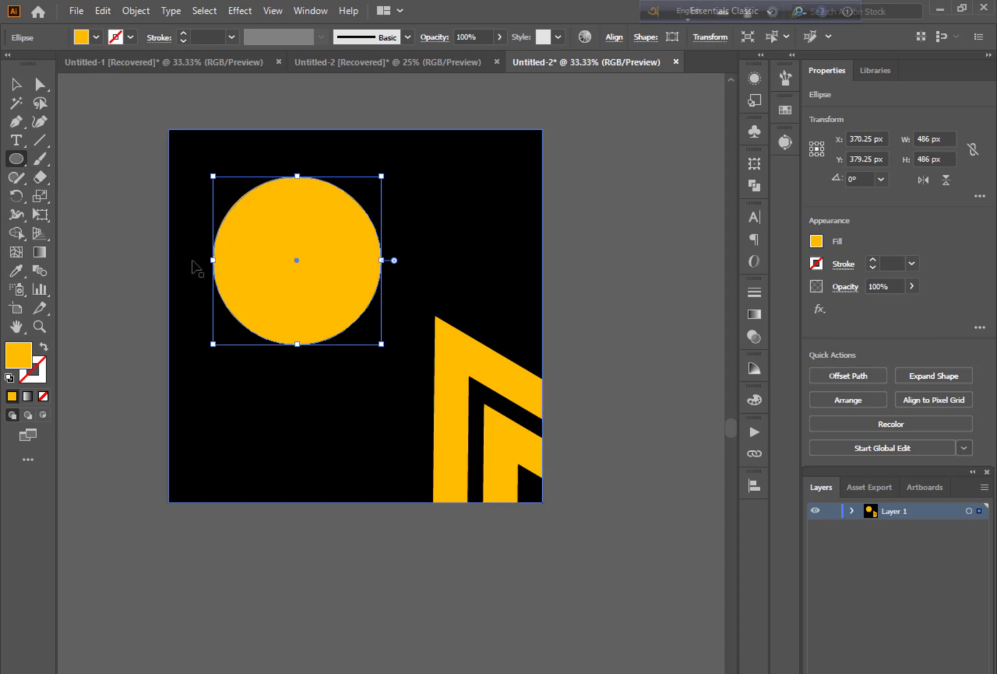
Step: Create a concentric copy of the yellow circle, scaled down to about 410 px in diameter
left_click(16, 84)
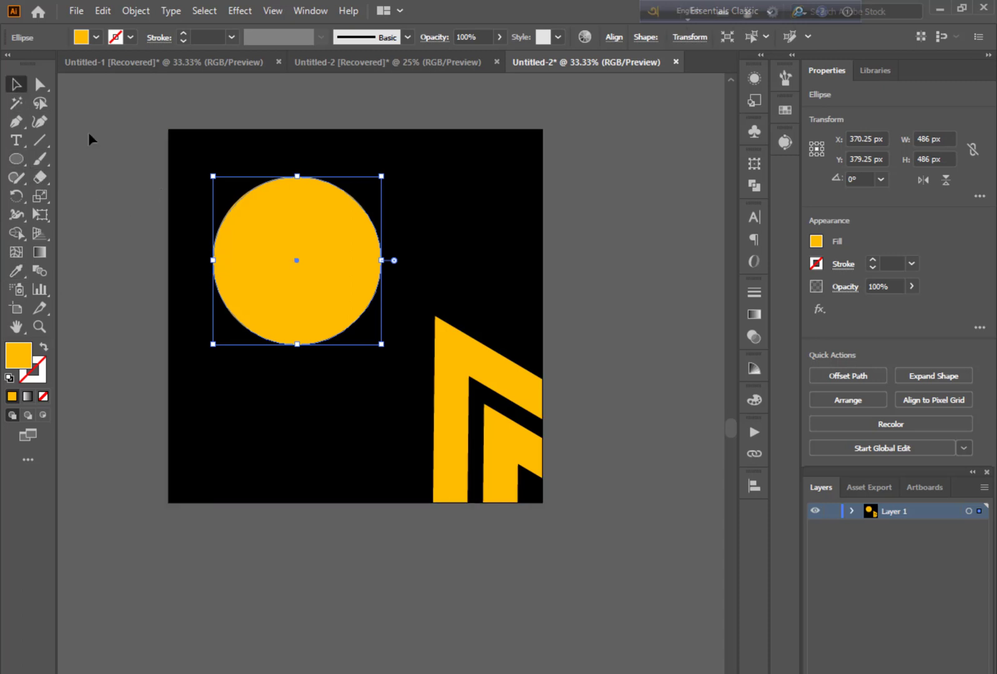
left_click_drag(381, 344, 372, 335)
key("alt")
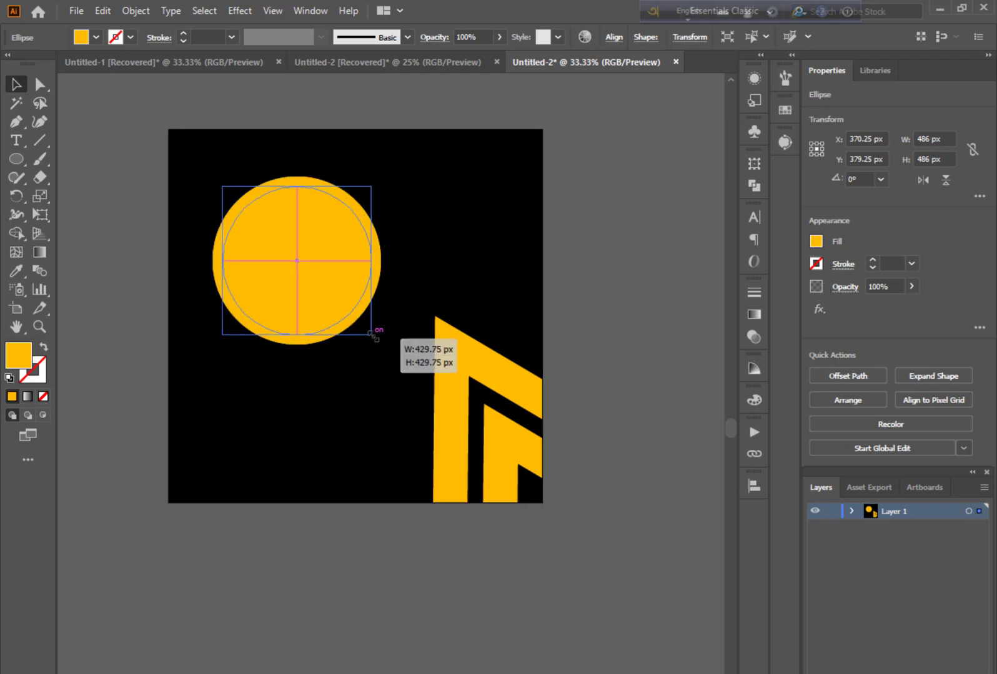
left_click_drag(372, 336, 368, 333)
Step: Fill the inner circle with white and deselect it
double_click(18, 355)
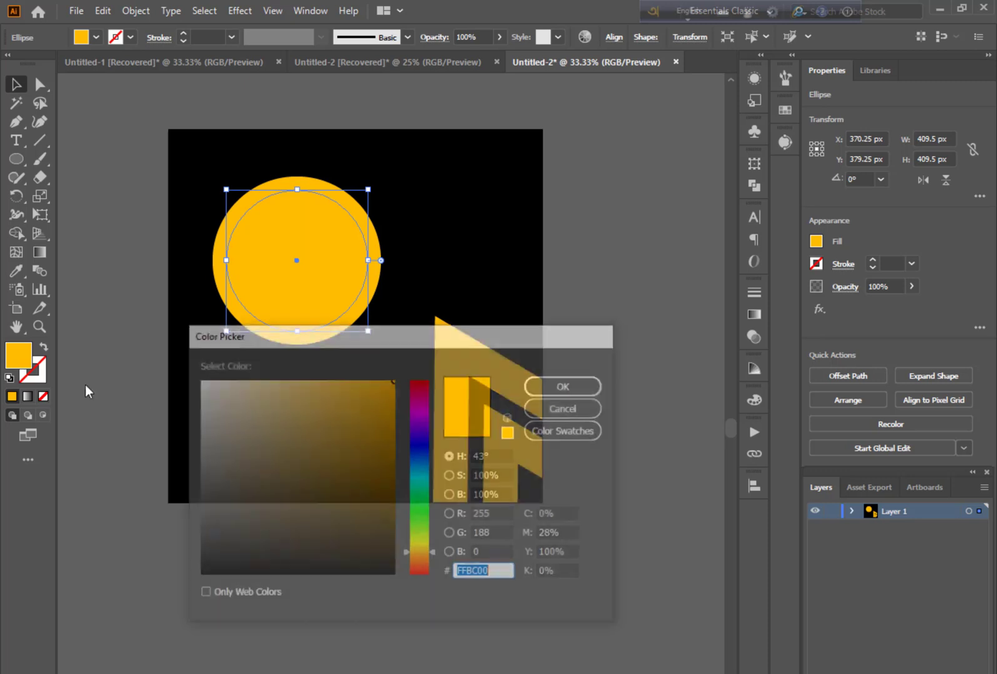
left_click_drag(232, 427, 168, 356)
left_click(544, 386)
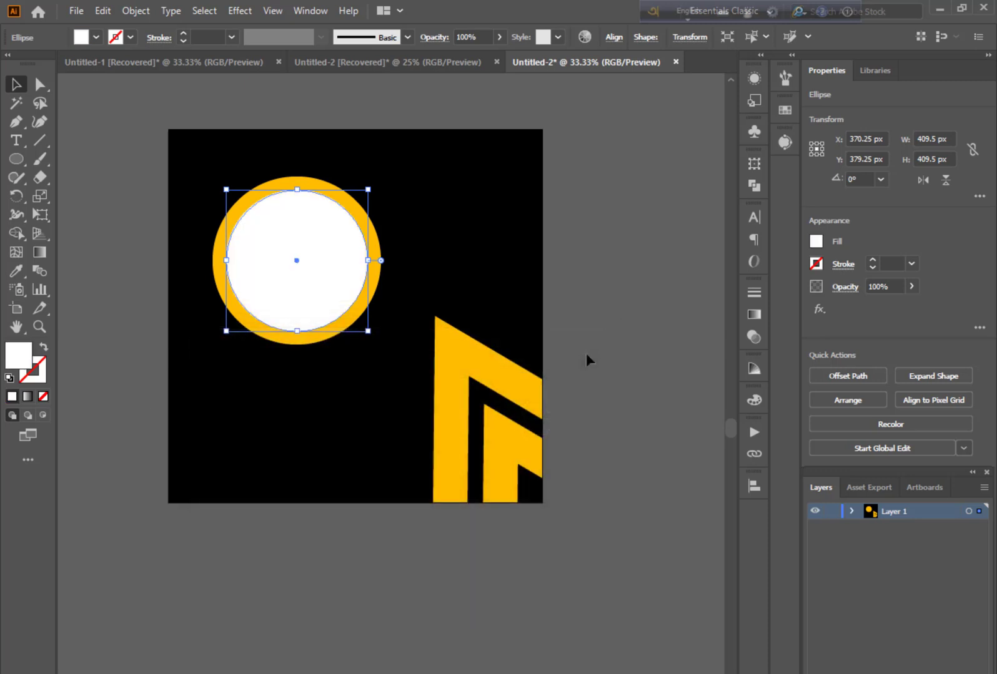
left_click(587, 357)
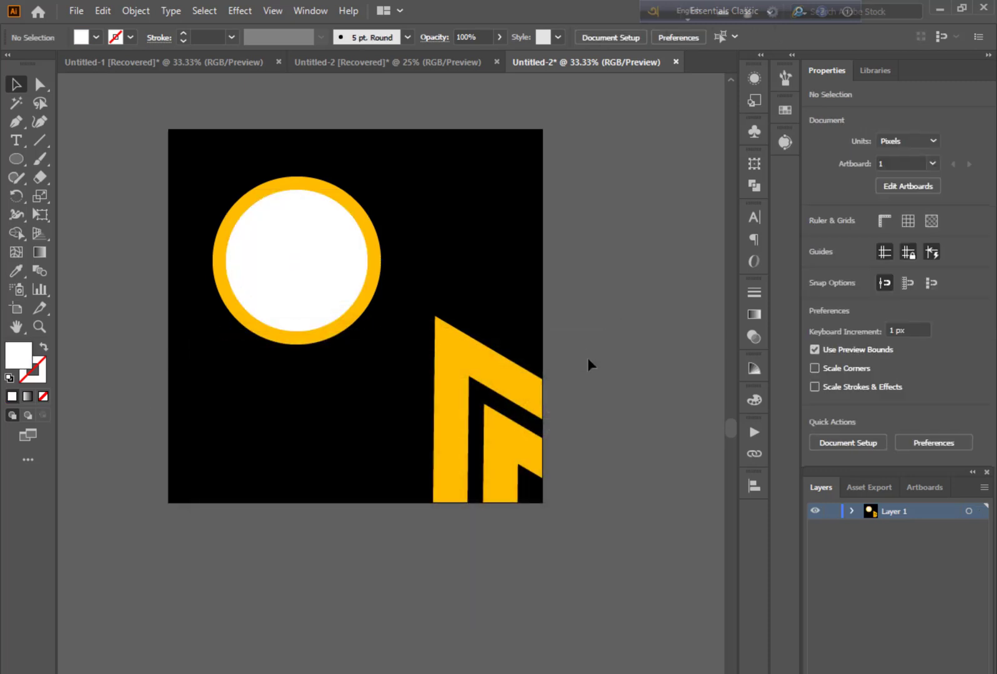
Step: Duplicate both circles as a smaller pair about 339 px wide, overlapping the lower right of the large ring and centred horizontally on the square
left_click(305, 284)
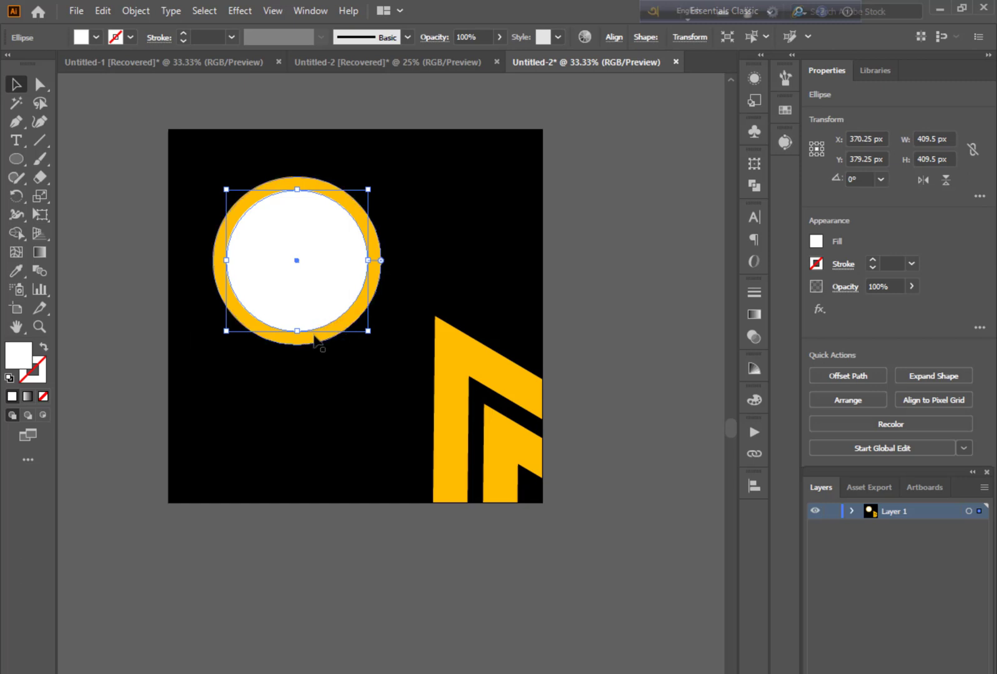
left_click(314, 336, "shift")
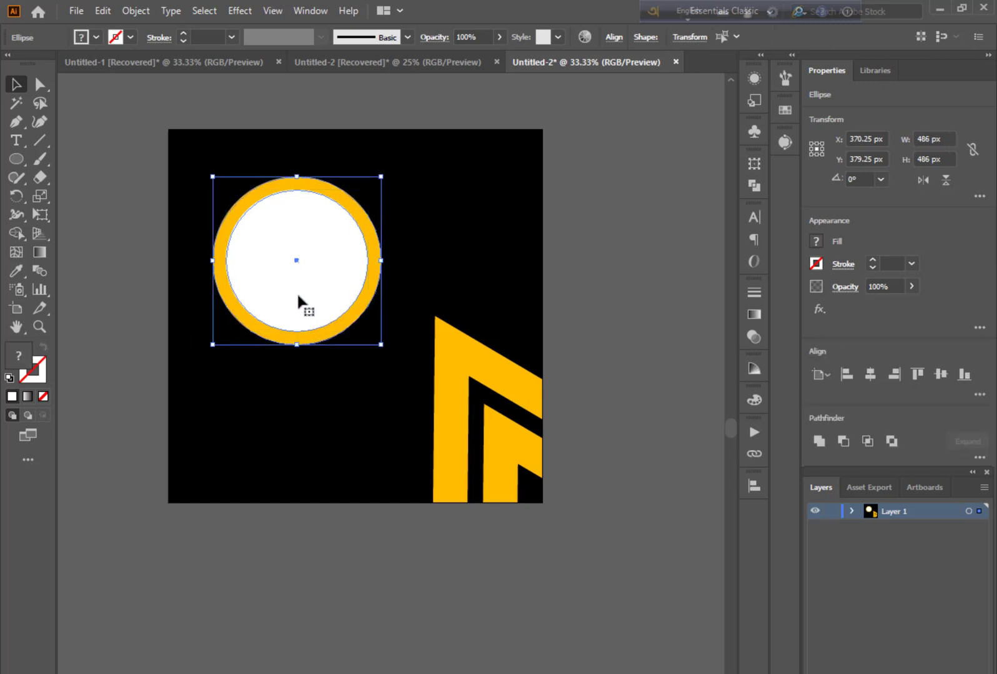
left_click_drag(298, 296, 408, 412)
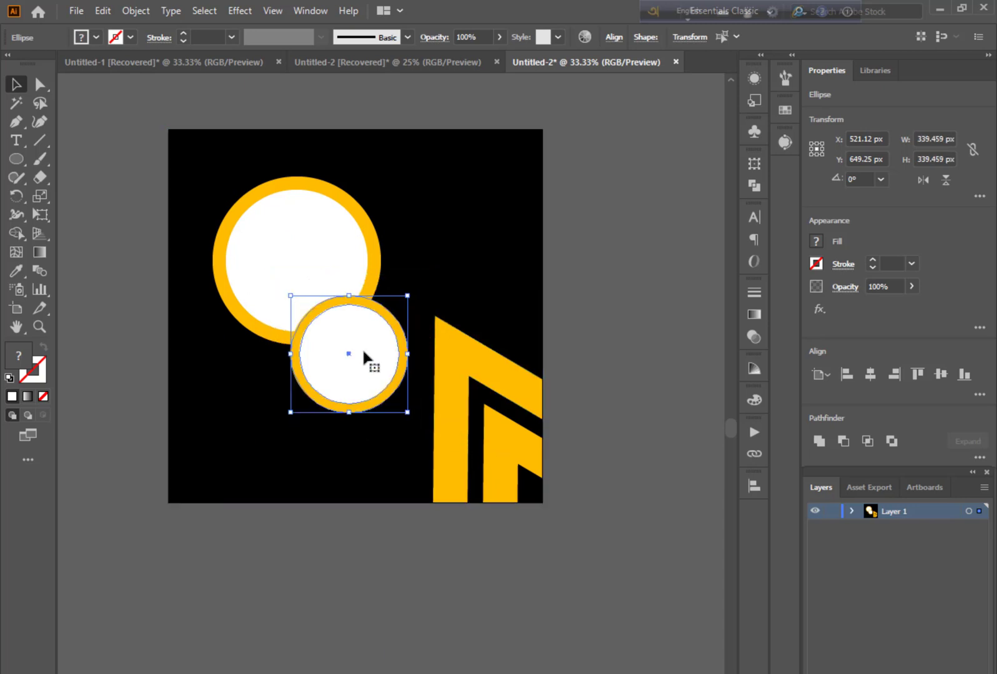
left_click_drag(363, 352, 371, 338)
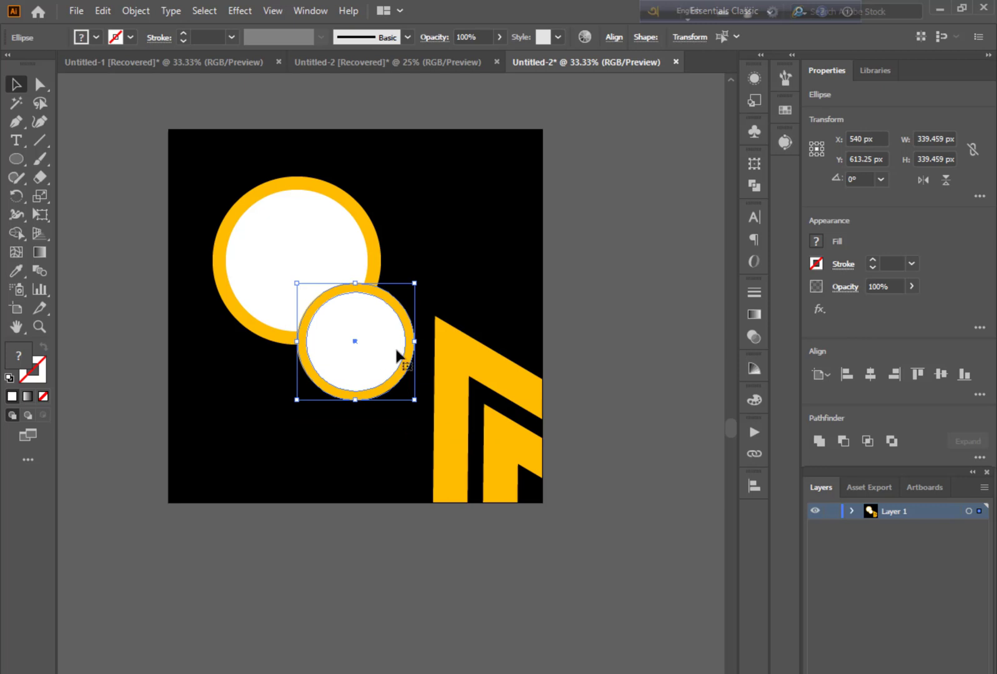
left_click(628, 286)
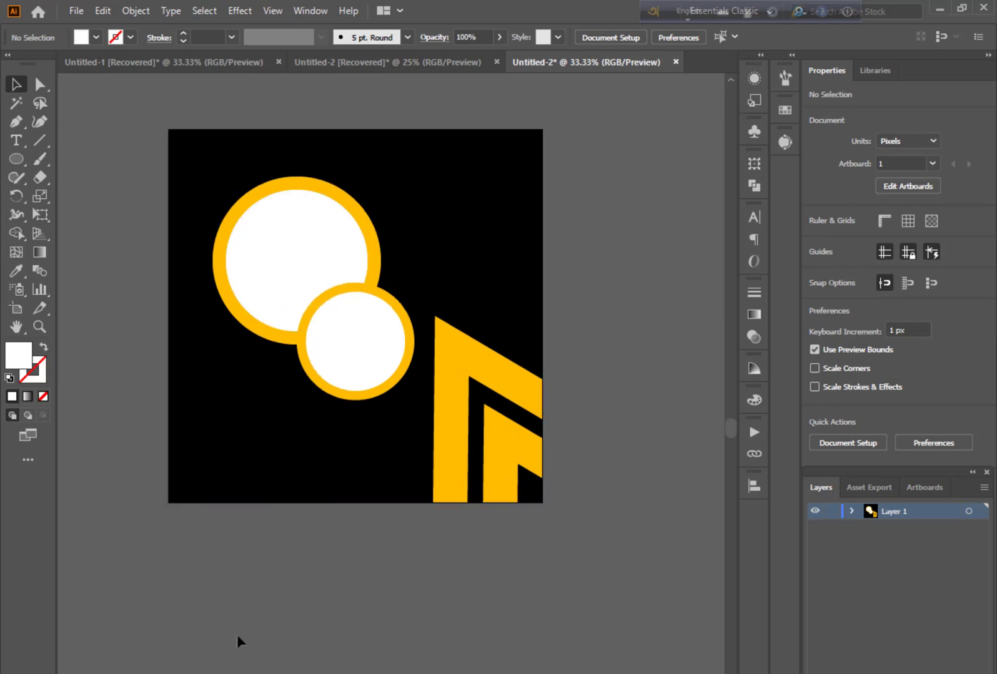
Step: Place the red-haired woman's photo from the image folder, scale it to about 425 px wide over the large circle, and embed it
left_click(232, 673)
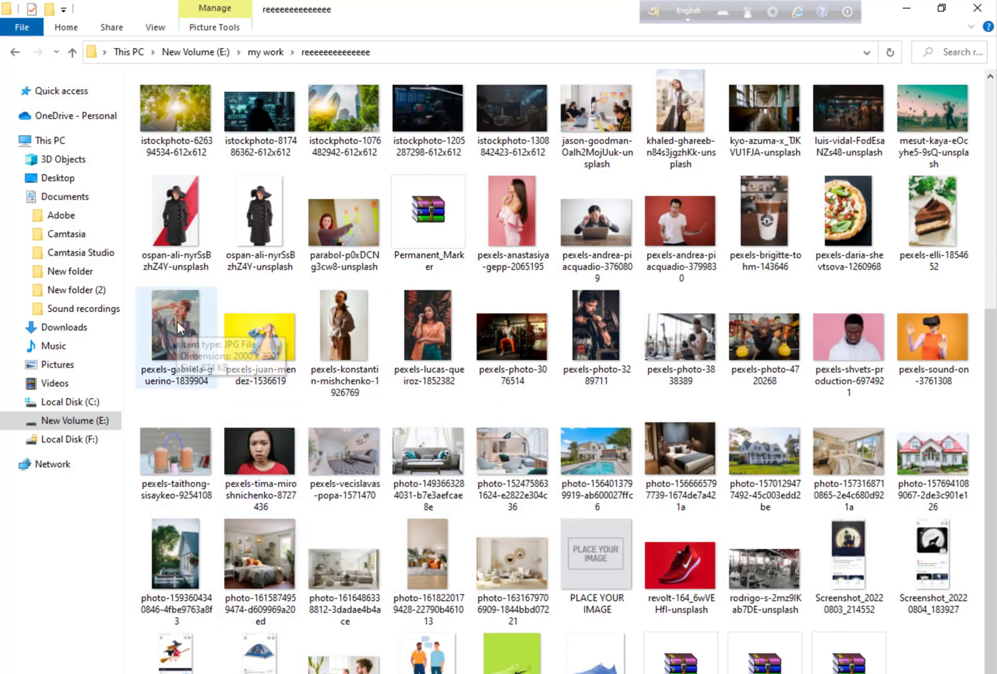
left_click_drag(173, 327, 373, 628)
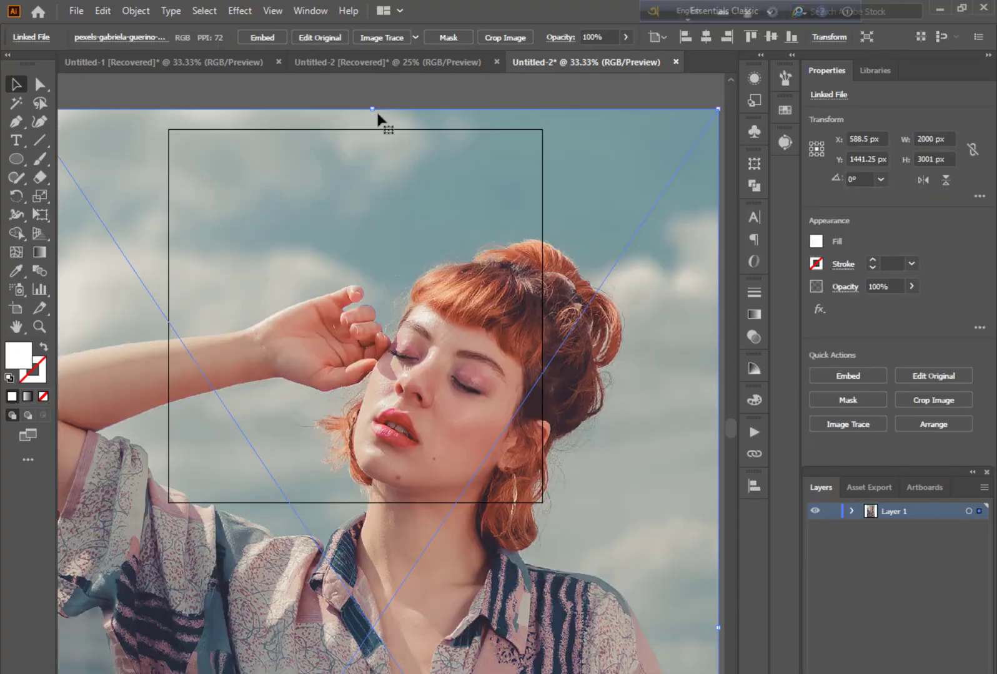
left_click_drag(373, 110, 336, 498)
left_click_drag(338, 555, 312, 235)
left_click_drag(354, 369, 374, 398)
left_click_drag(307, 299, 305, 319)
left_click(266, 37)
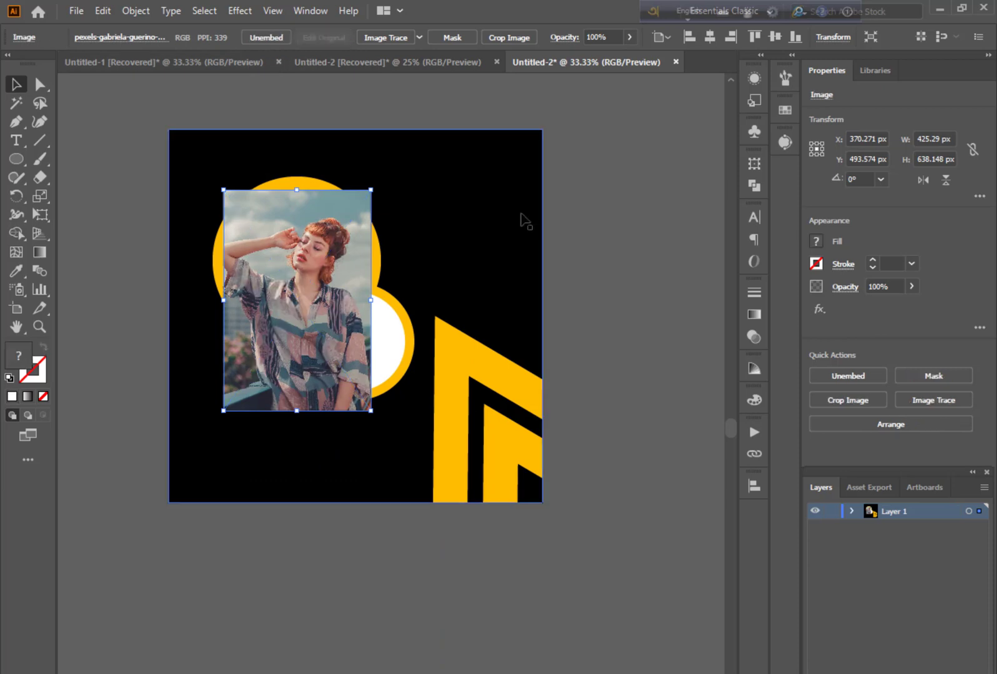
Step: Send the red-haired woman's photo behind the large white circle and mask it to that circle
key("ctrl+bracketleft")
key("ctrl+bracketleft")
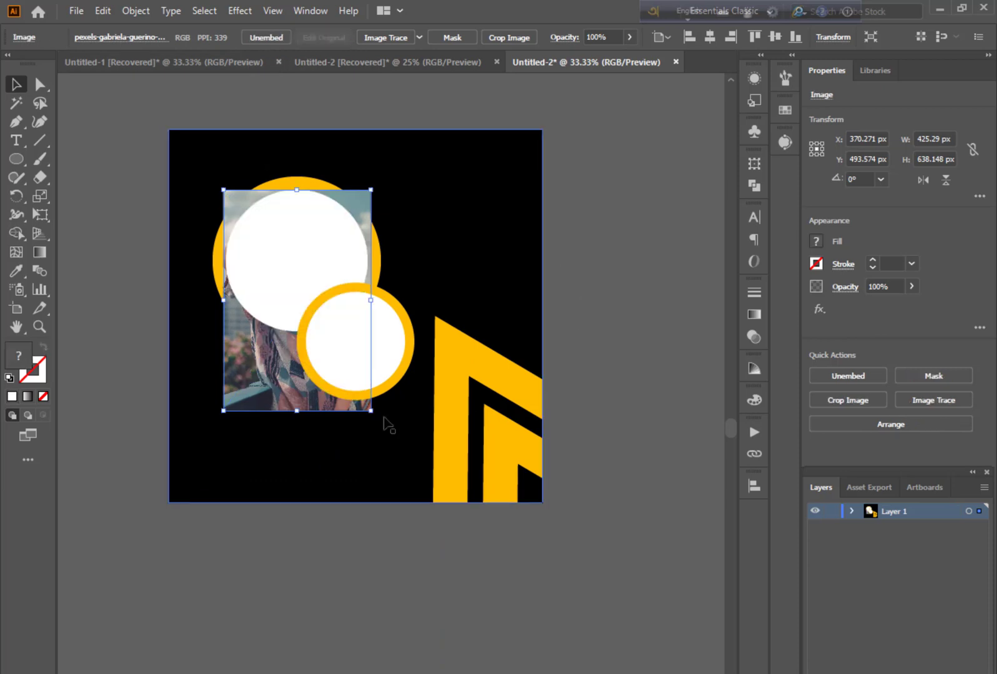
left_click(269, 290, "shift")
key("ctrl+7")
left_click(560, 373)
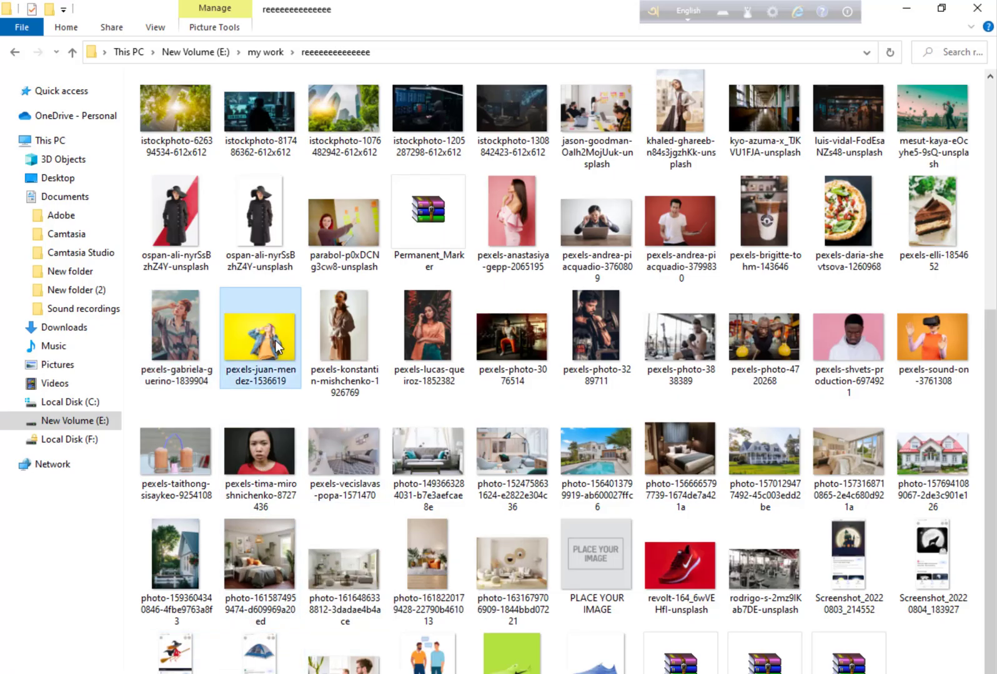
Step: Place the photo of the woman in a black hat and coat from the image folder, reduce it to about 763 px wide, and embed it
left_click_drag(179, 214, 400, 631)
key("ctrl+minus")
key("ctrl+minus")
key("ctrl+minus")
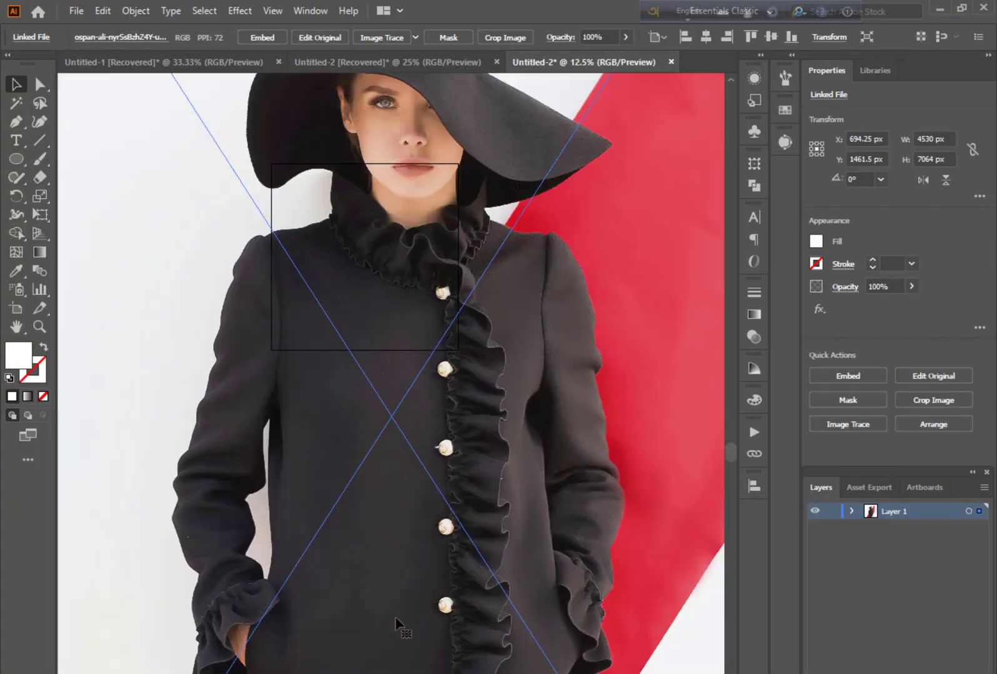
scroll(394, 623, "up", 3)
left_click_drag(391, 89, 376, 495)
key("ctrl+plus")
scroll(505, 519, "up", 3)
left_click_drag(421, 468, 414, 264)
left_click(267, 38)
key("ctrl+plus")
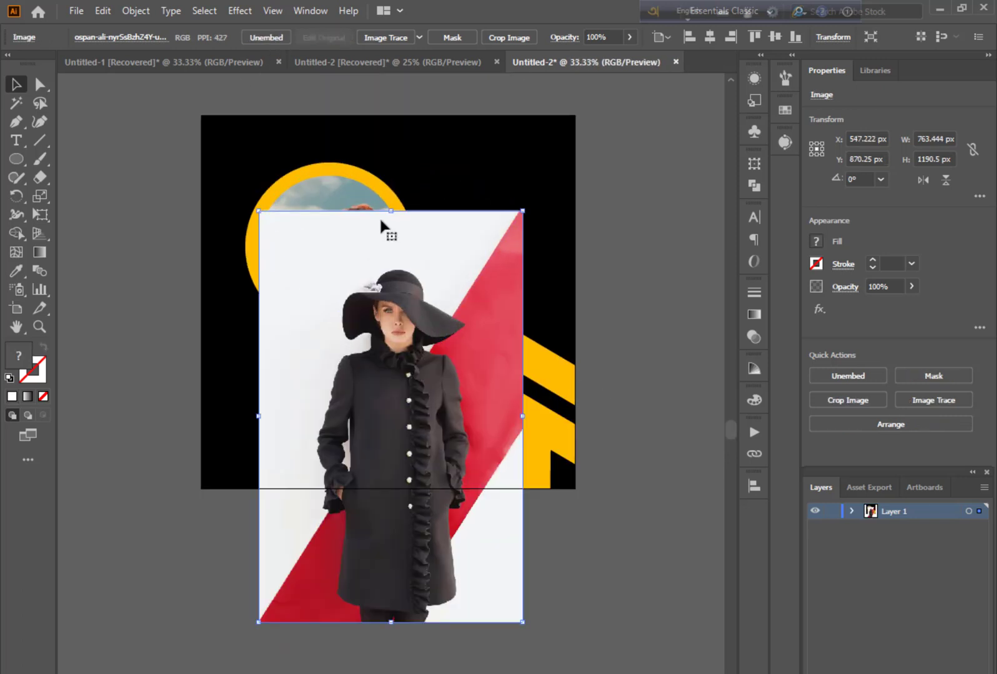
Step: Shrink the black-coat photo to about 374 px wide, centre it over the small circle, and send it behind the small white circle
left_click_drag(391, 200, 383, 397)
left_click_drag(399, 435, 404, 324)
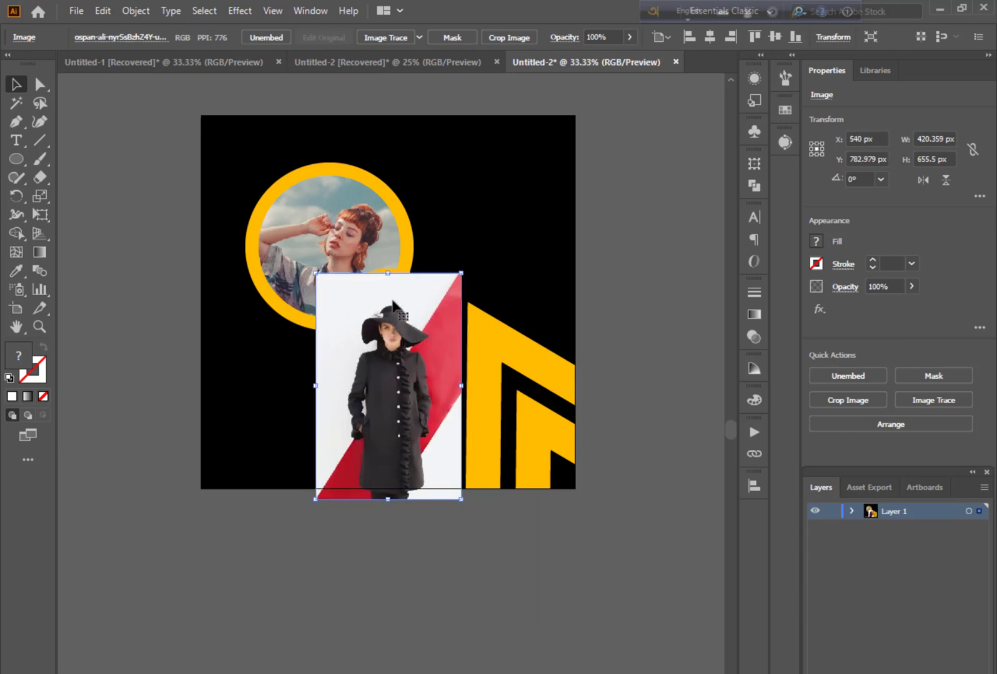
left_click_drag(388, 278, 388, 298)
left_click_drag(389, 354, 392, 282)
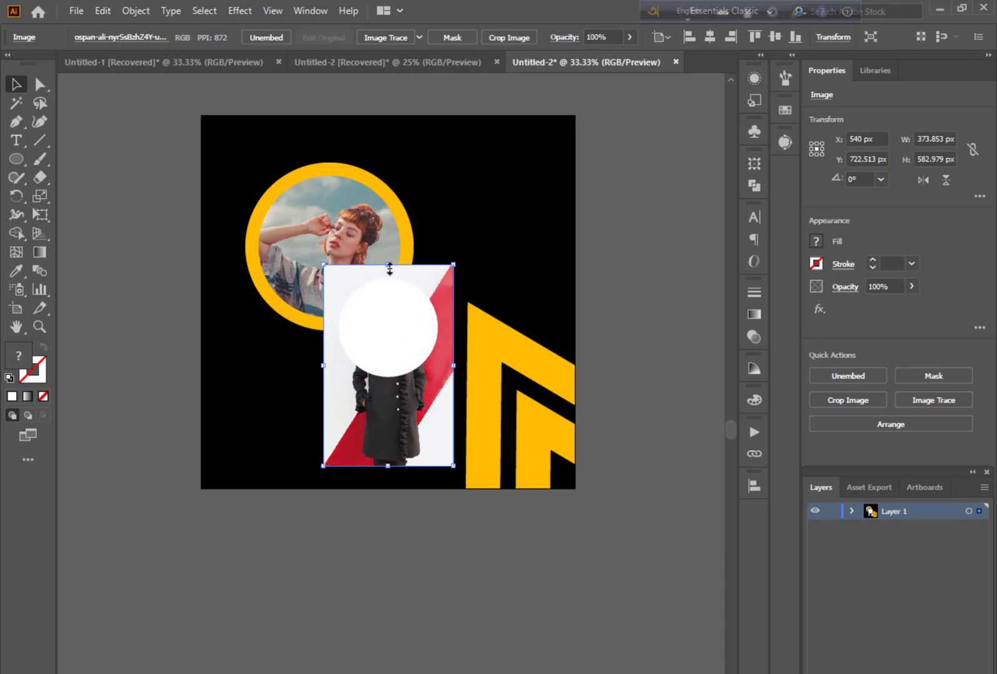
Step: Reduce the black-coat photo to about 302 px wide, mask it to the small white circle, and deselect the result
left_click_drag(389, 470, 413, 425)
left_click(398, 338, "shift")
key("ctrl+7")
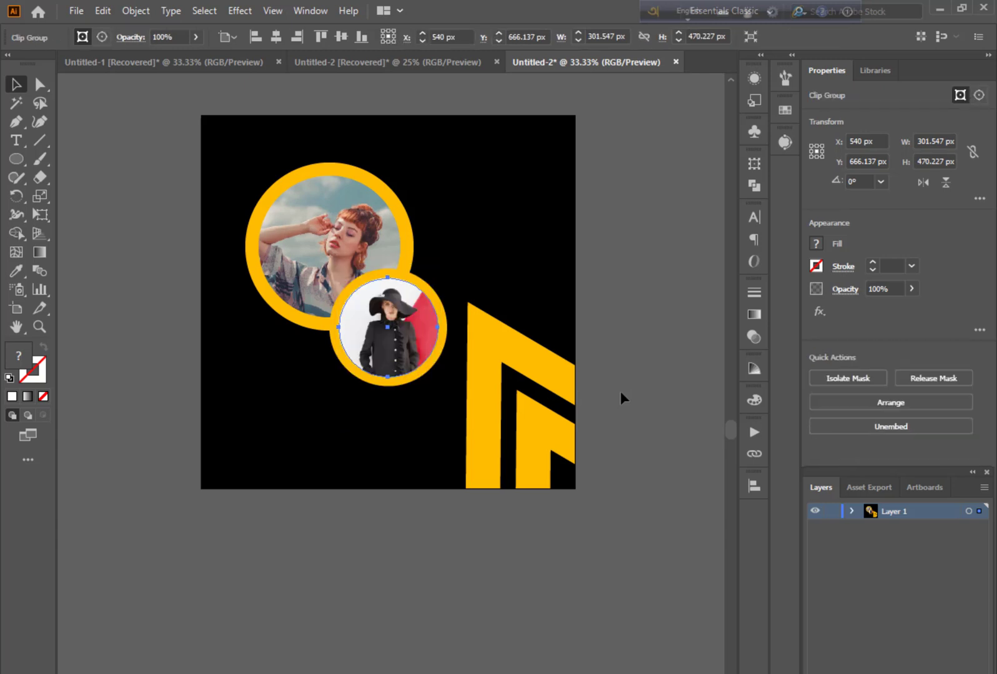
left_click(622, 398)
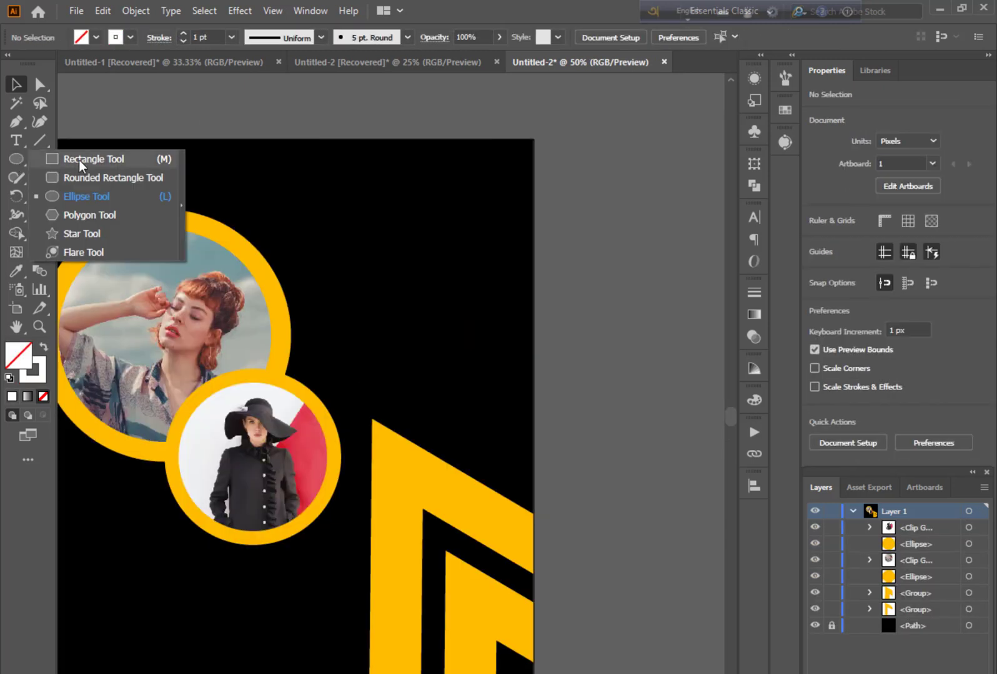
Step: Draw an unfilled rectangle about 203 × 125 px with a 1 pt white stroke against the black square's right edge, above the yellow triangles
left_click(94, 158)
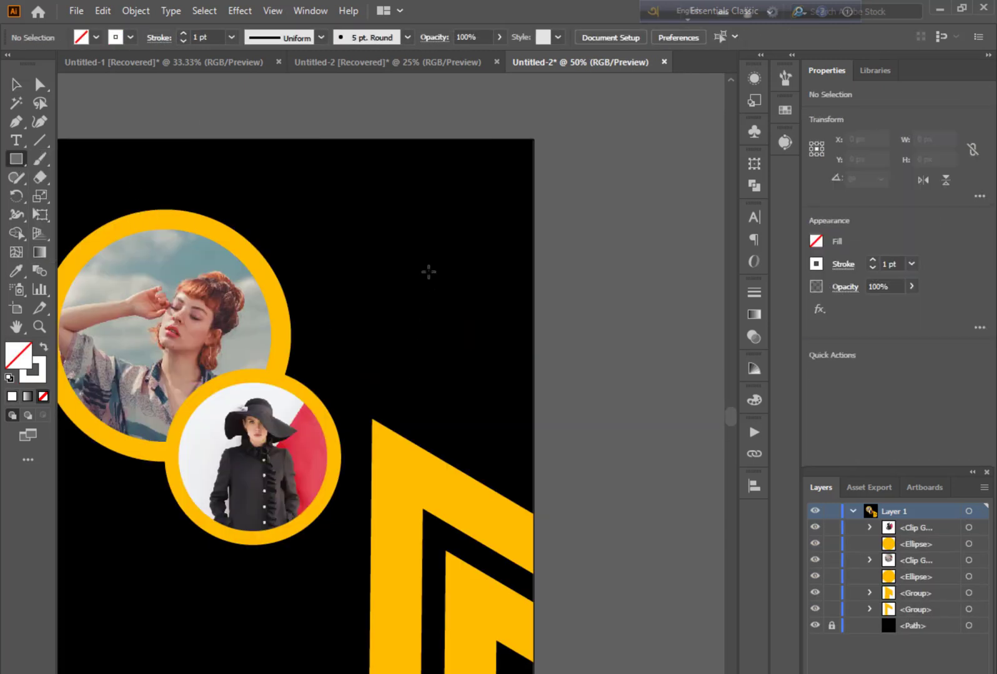
left_click_drag(429, 271, 534, 336)
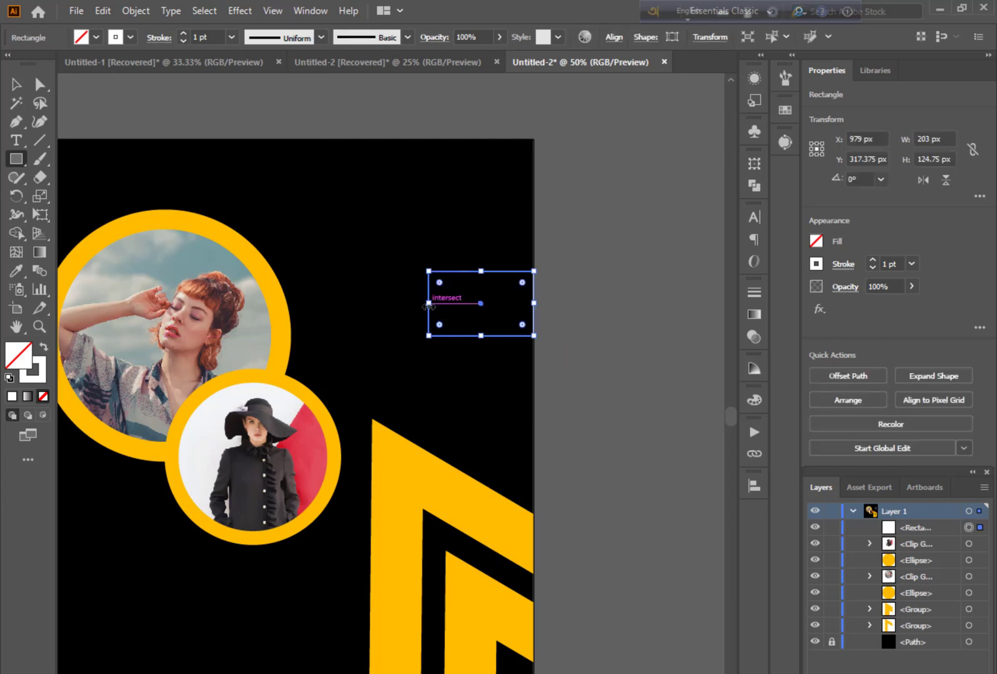
Step: Enlarge the white-outlined rectangle to about 251 × 163 px, fill it with the circles' yellow without a stroke, and deselect it
left_click_drag(428, 304, 404, 303)
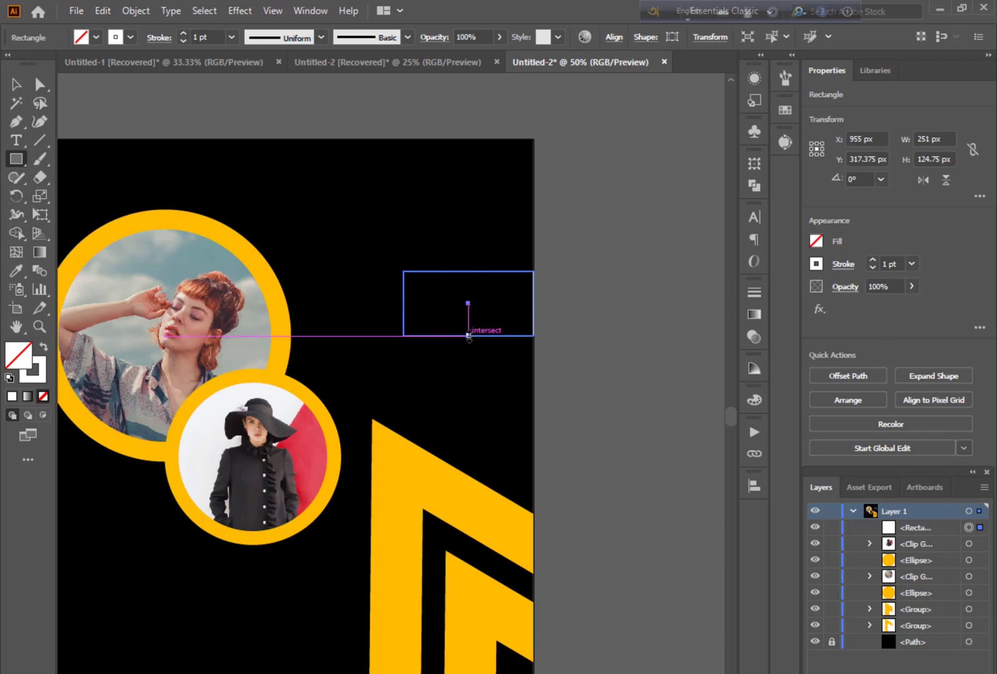
left_click_drag(469, 336, 468, 355)
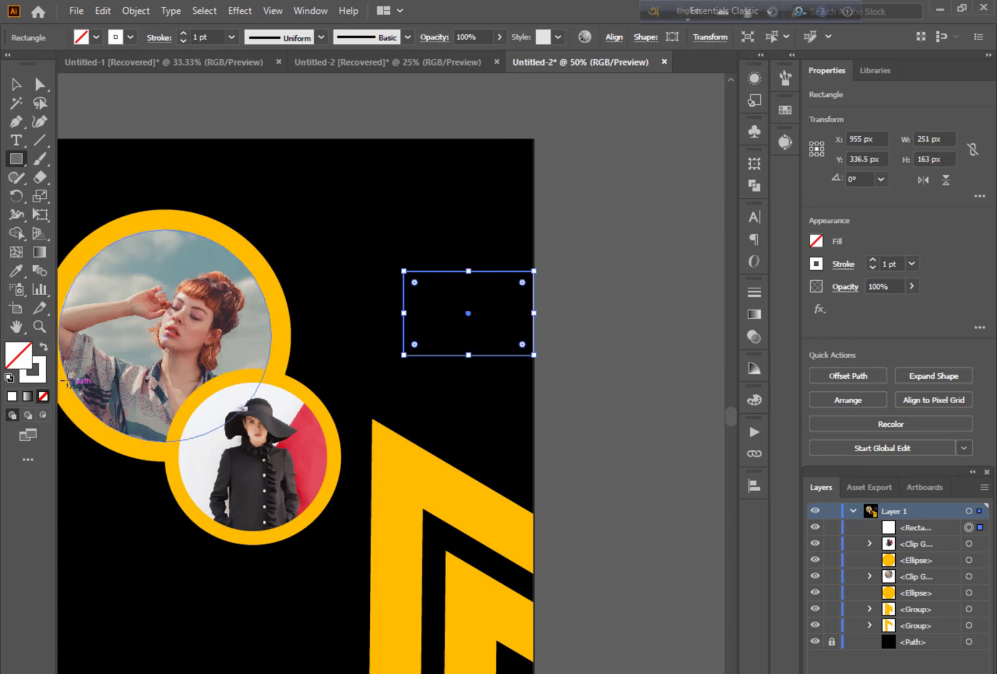
left_click(44, 347)
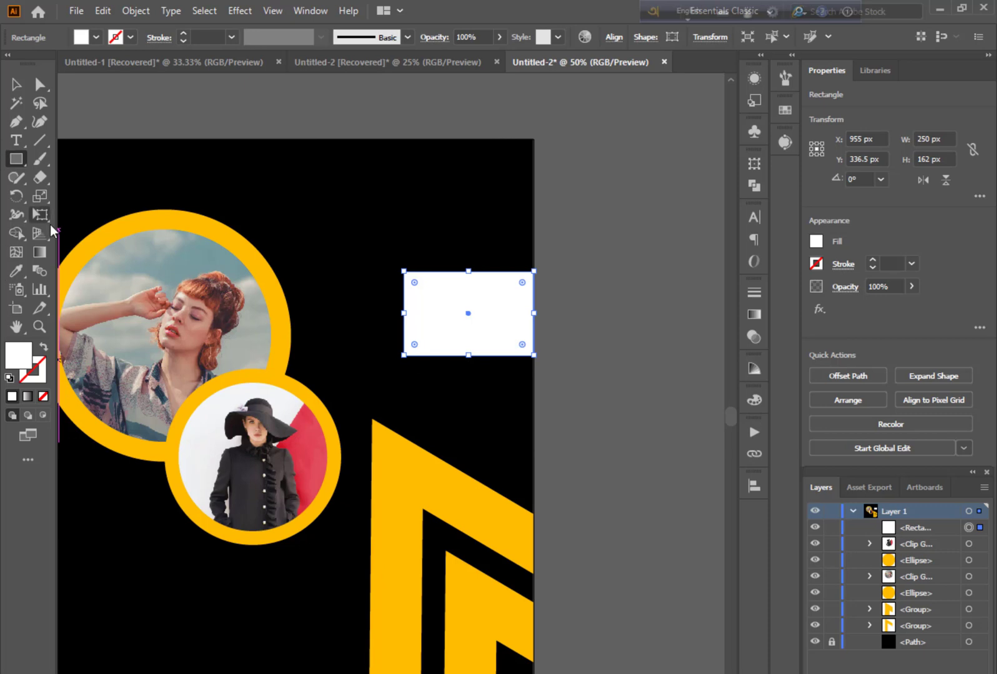
left_click(17, 270)
left_click(256, 257)
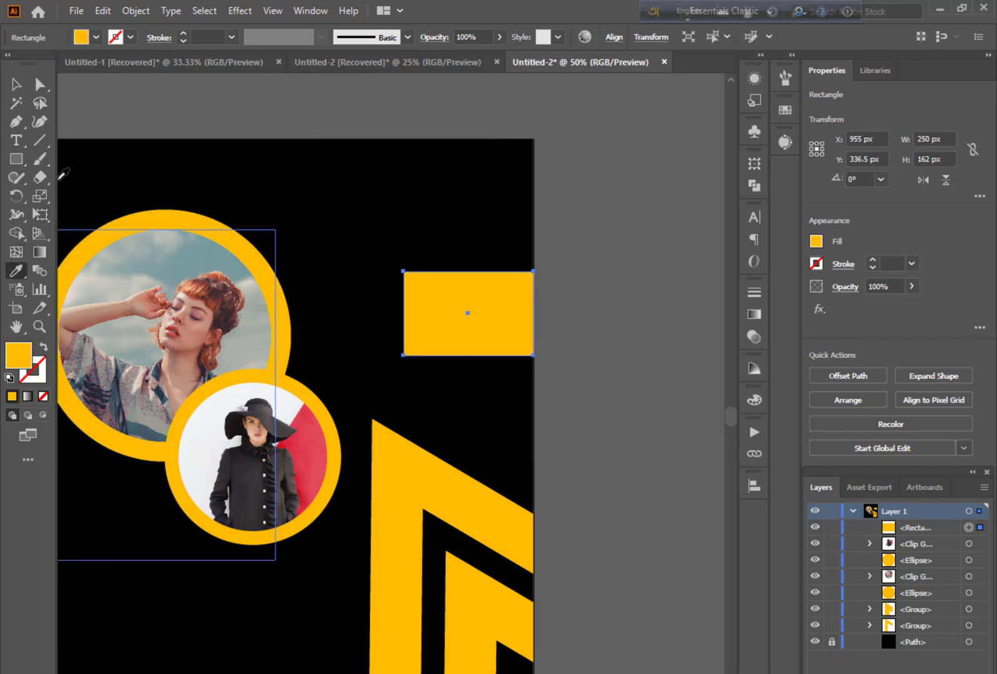
double_click(15, 88)
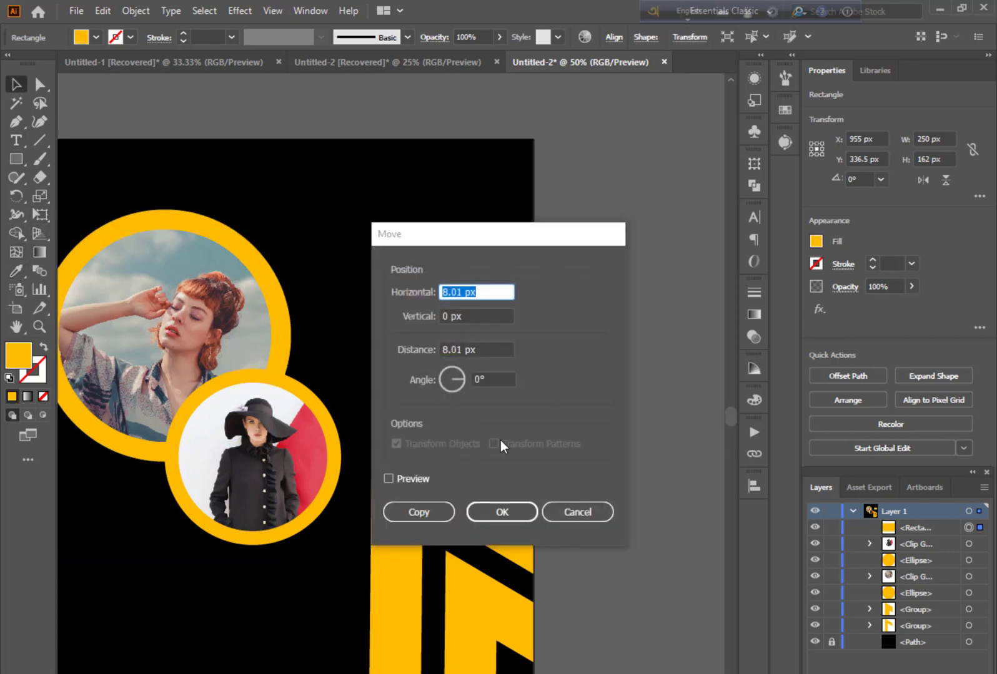
left_click(566, 506)
left_click(641, 458)
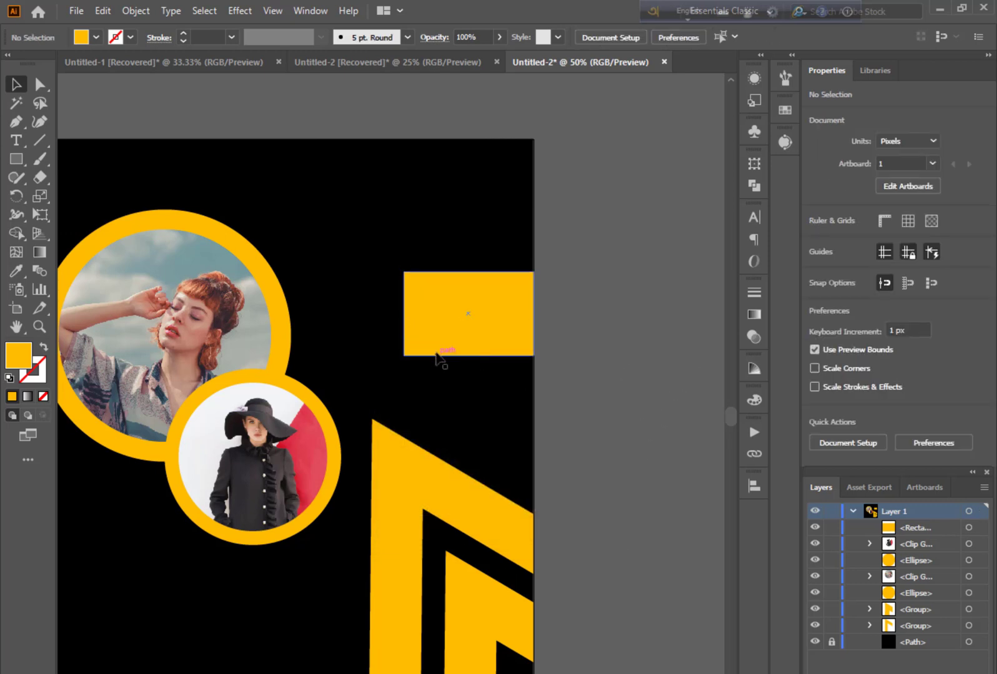
Step: Slightly round the two left corners of the yellow rectangle, keeping the right corners square, and deselect it
left_click(417, 298)
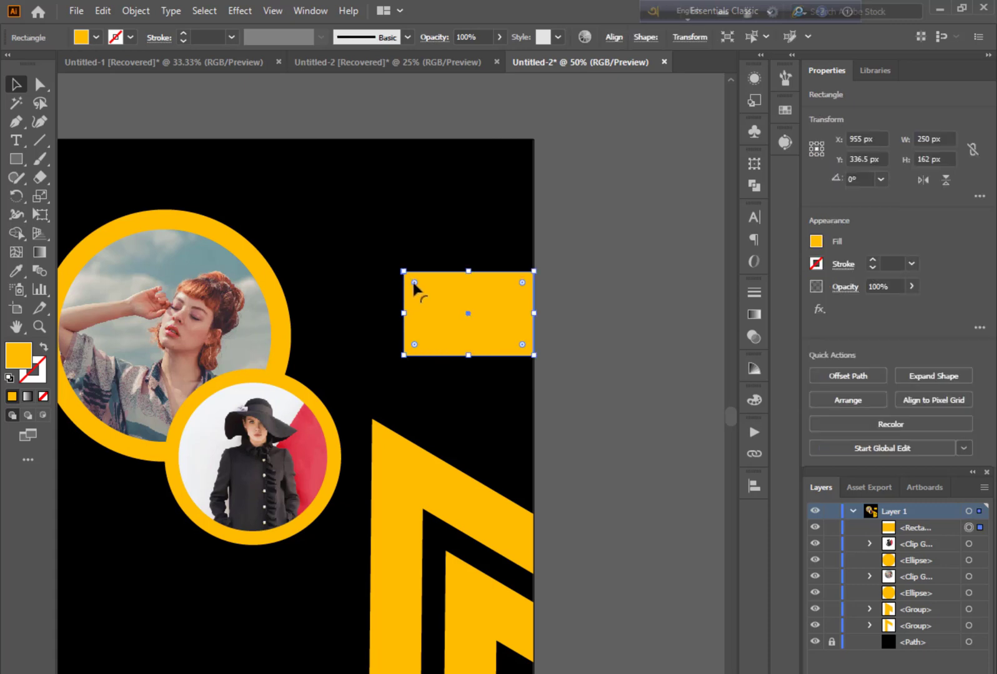
left_click(413, 283)
left_click_drag(415, 348, 420, 342)
left_click(581, 356)
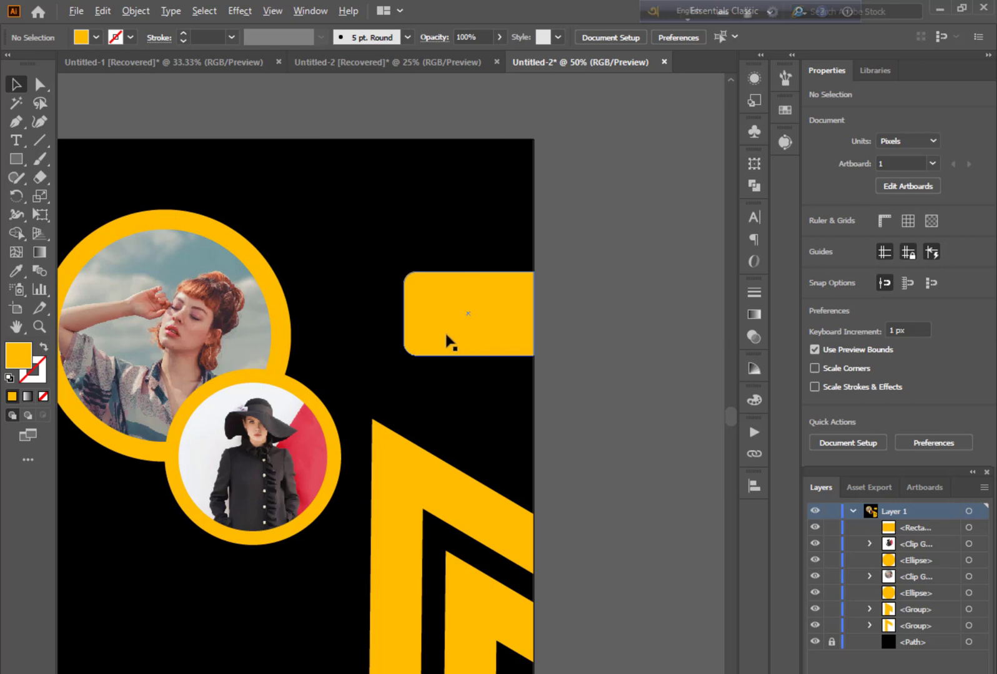
Step: Duplicate the rounded rectangle about 10 px lower and turn the copy into an unfilled yellow outline with a 4 pt stroke
left_click_drag(445, 334, 447, 340)
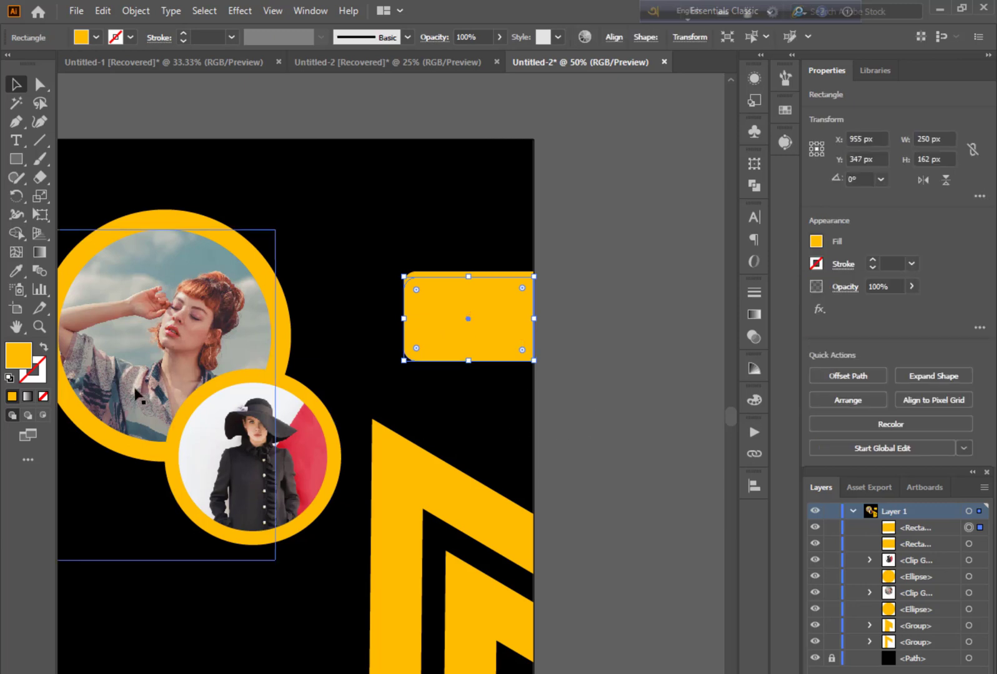
left_click(45, 350)
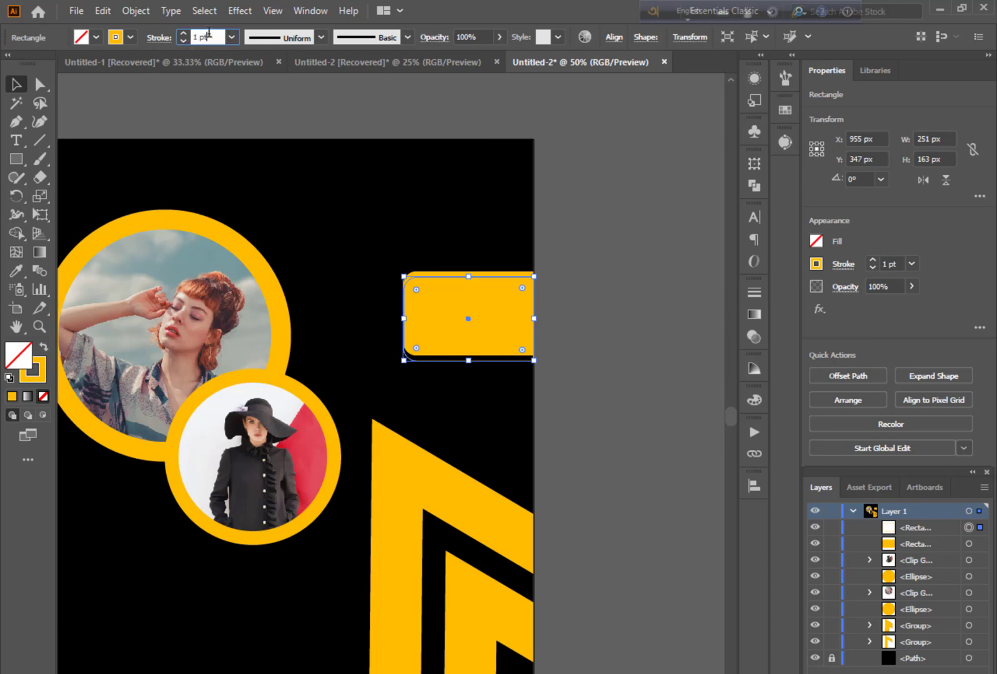
key("Up")
key("Up")
key("Up")
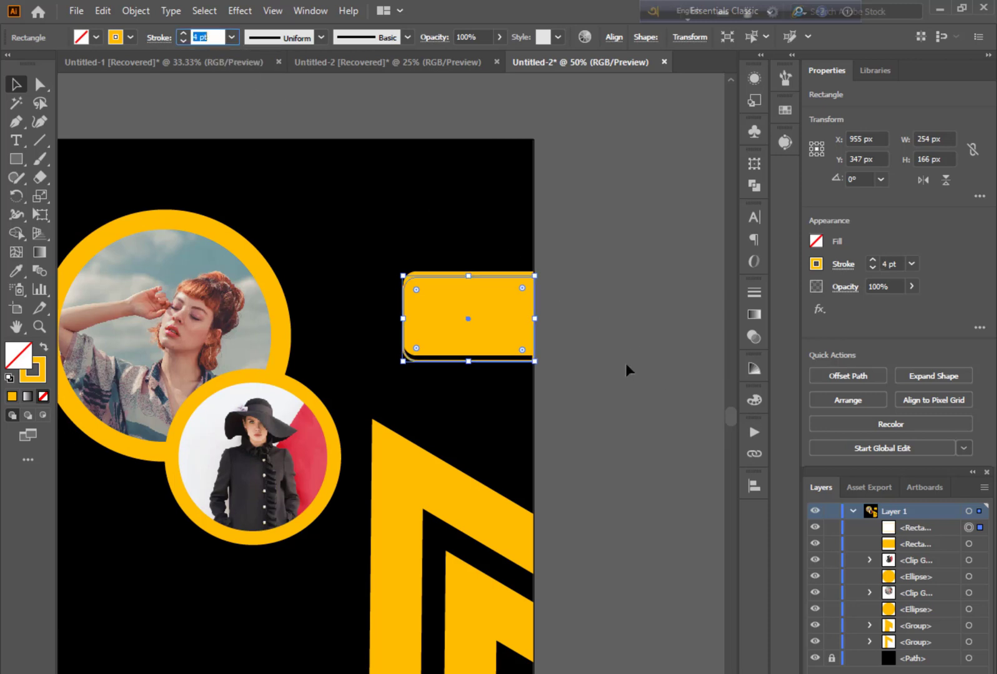
left_click(627, 370)
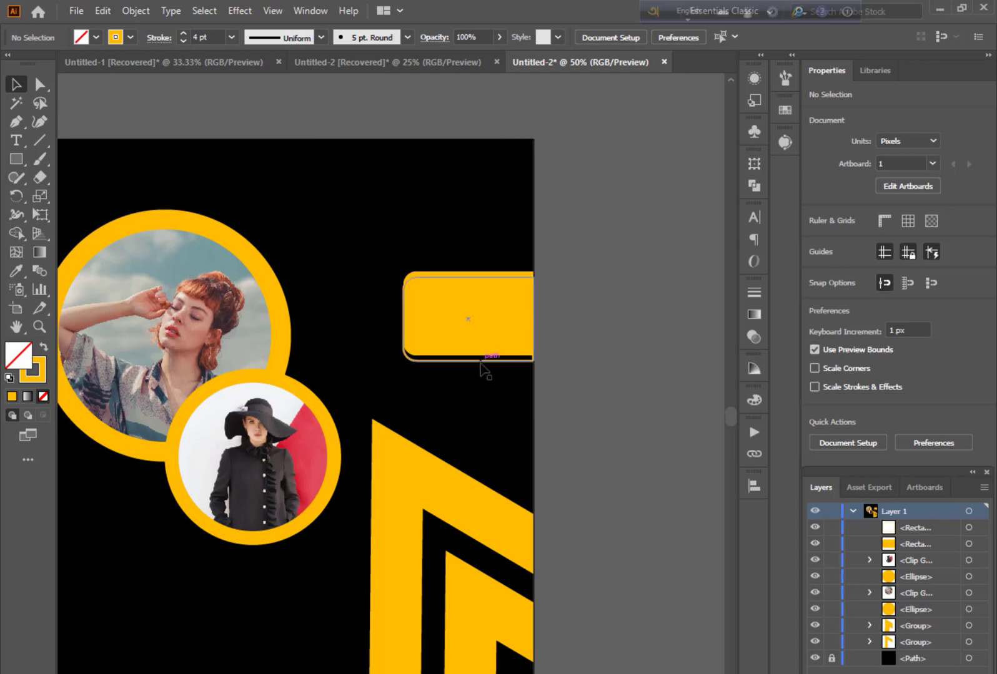
Step: Duplicate the yellow outline slightly lower, then expand the three stacked rounded rectangles into filled shapes and deselect them
left_click_drag(480, 362, 485, 375)
left_click(584, 368)
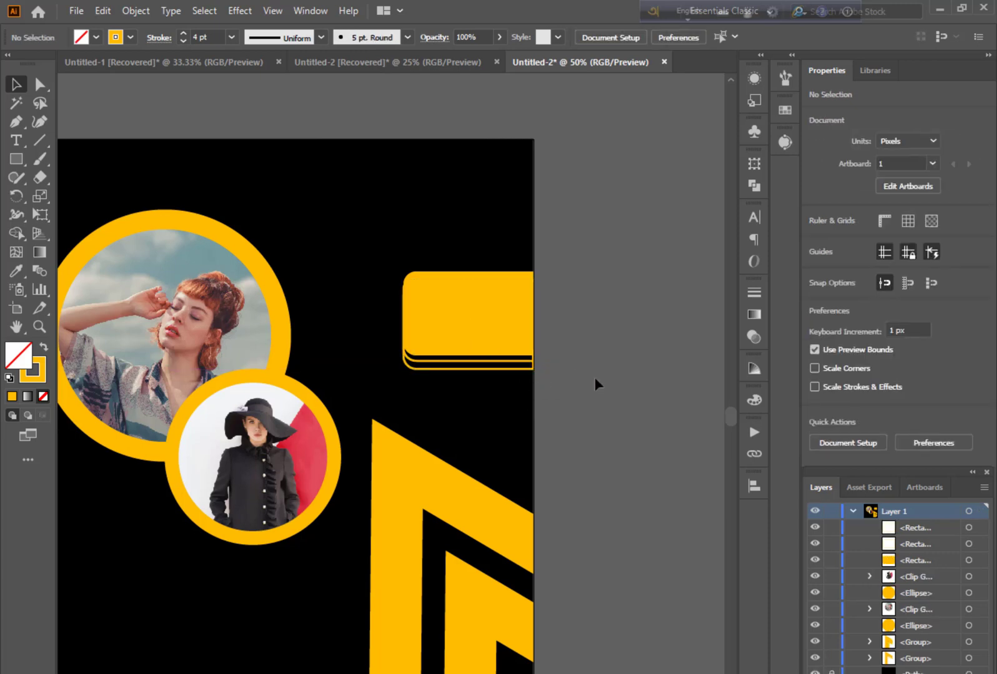
scroll(595, 376, "left", 3)
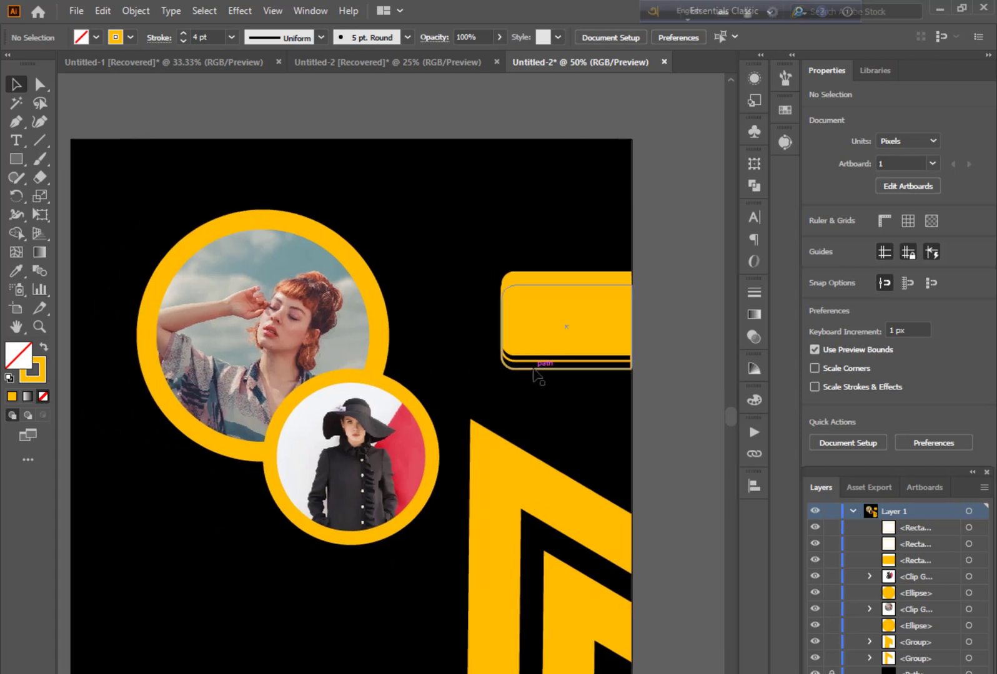
left_click_drag(581, 399, 560, 341)
left_click(135, 10)
left_click(147, 84)
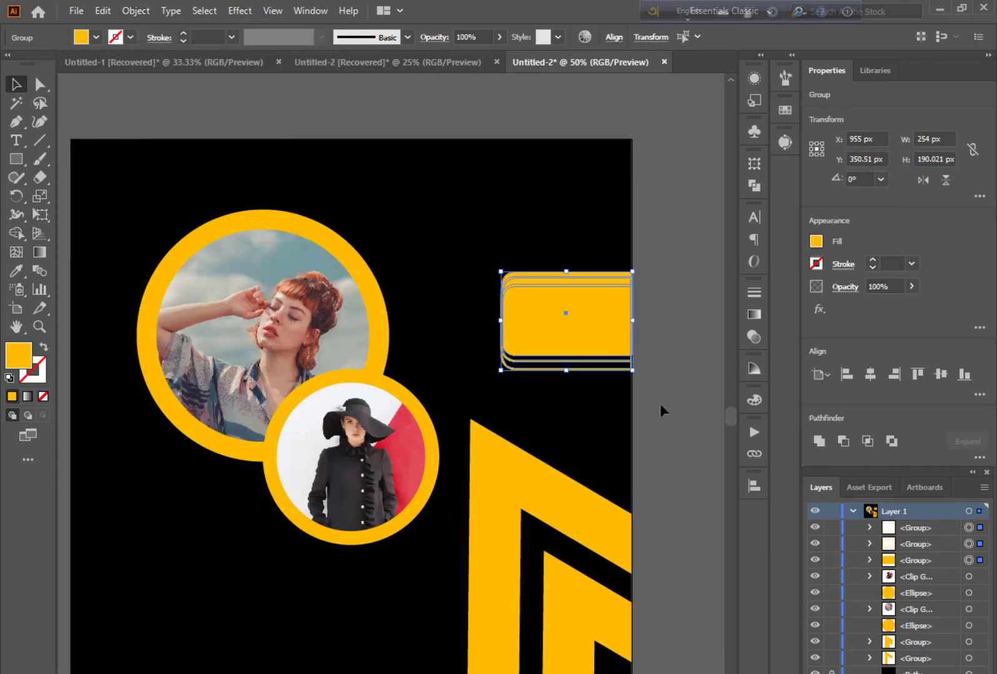
left_click(661, 407)
Step: Add the text FASHION below the large circular photo and colour it with the circles' yellow
scroll(465, 377, "down", 1)
scroll(465, 377, "down", 1)
key("t")
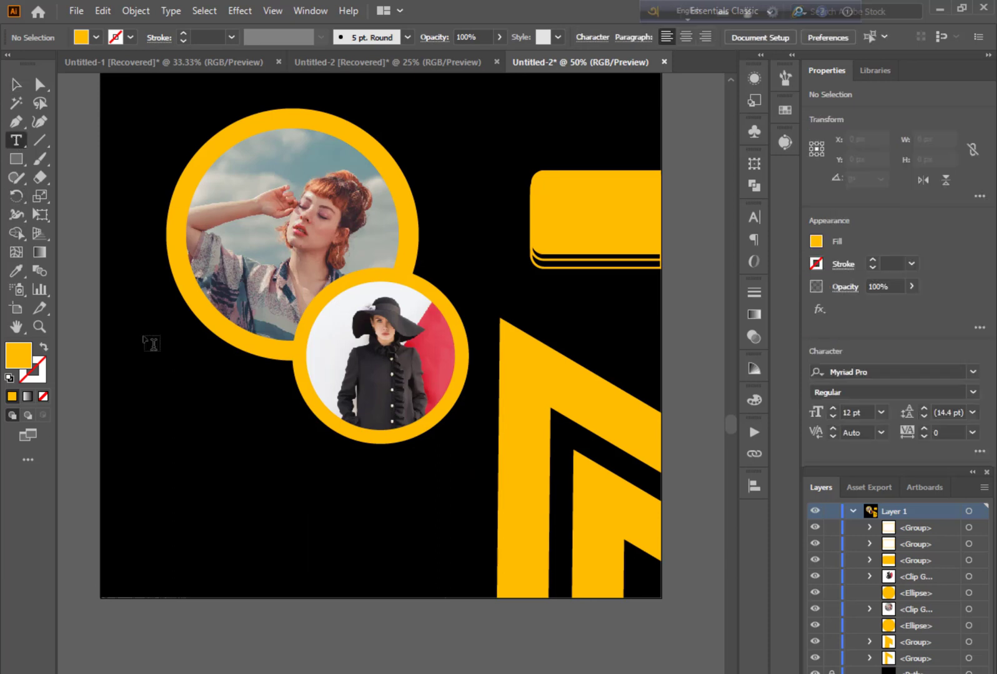
left_click(164, 421)
key("BackSpace")
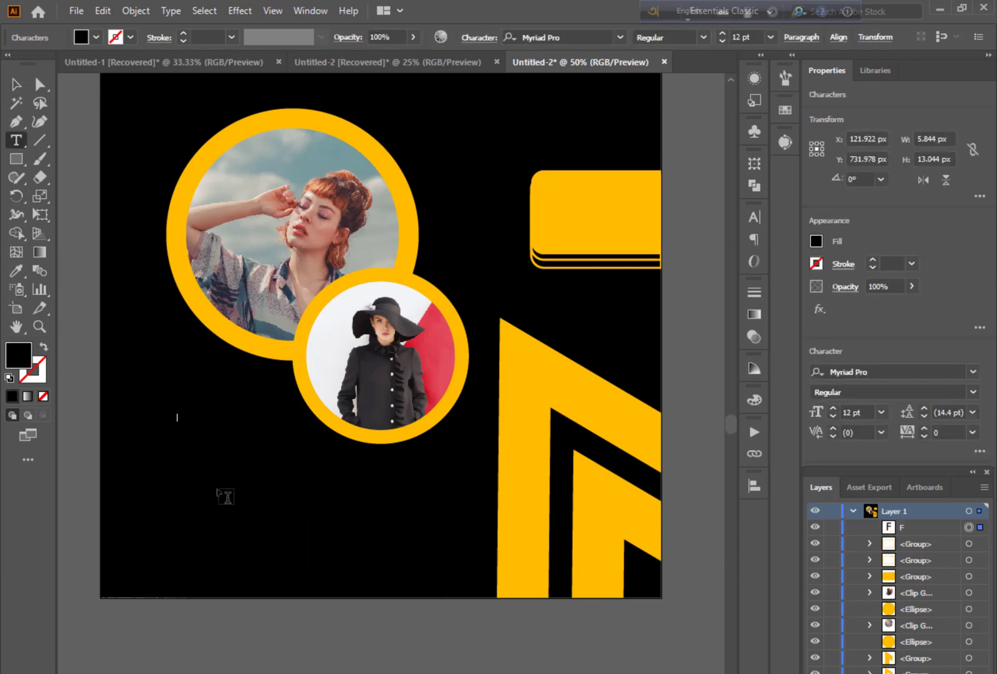
type("FASHION")
left_click(16, 85)
left_click(16, 271)
left_click(391, 274)
left_click(15, 86)
Step: Enlarge the FASHION text to about 304 px wide and position it below the large circle, beside the small one
left_click_drag(186, 421, 320, 512)
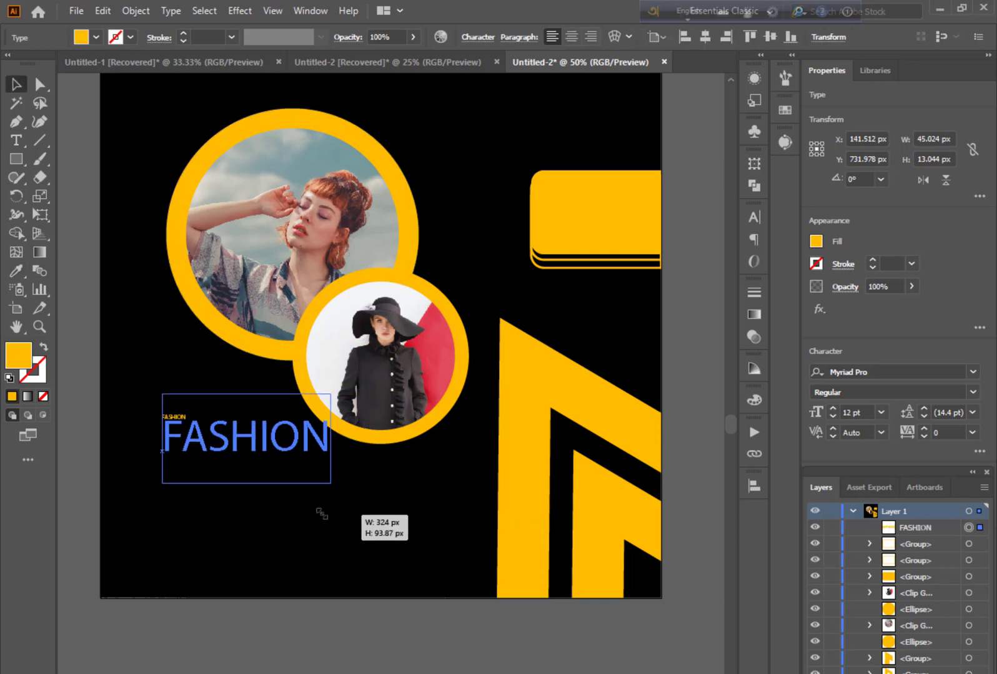
left_click_drag(233, 449, 187, 411)
left_click(309, 619)
left_click(215, 409)
double_click(16, 84)
left_click(574, 507)
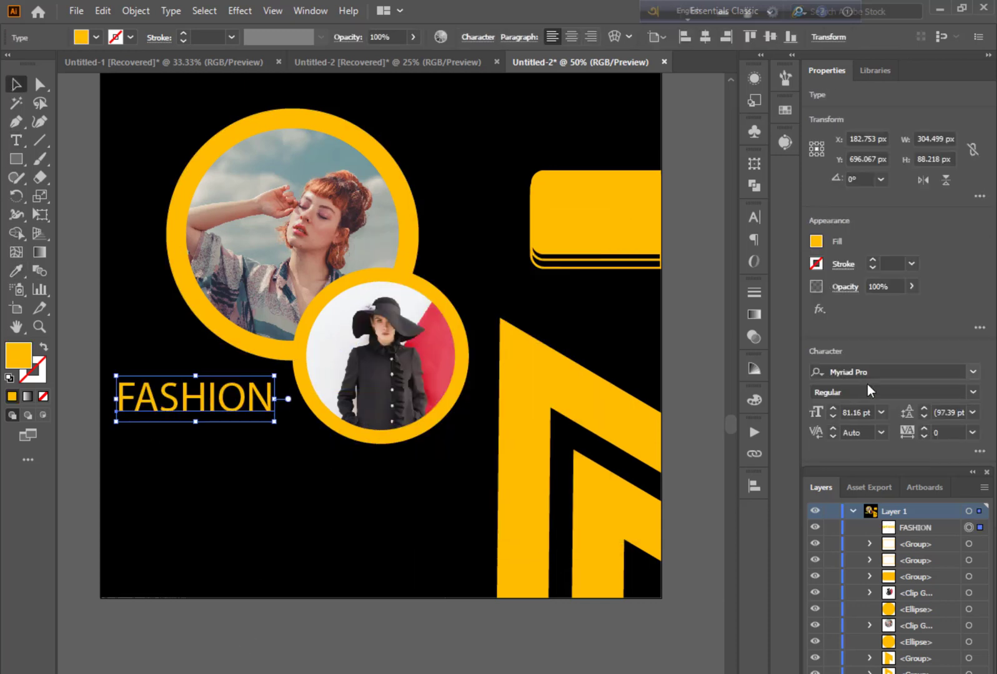
Step: Set the FASHION text's font to Roboto Medium and deselect it
left_click(905, 373)
type("ROBOTO")
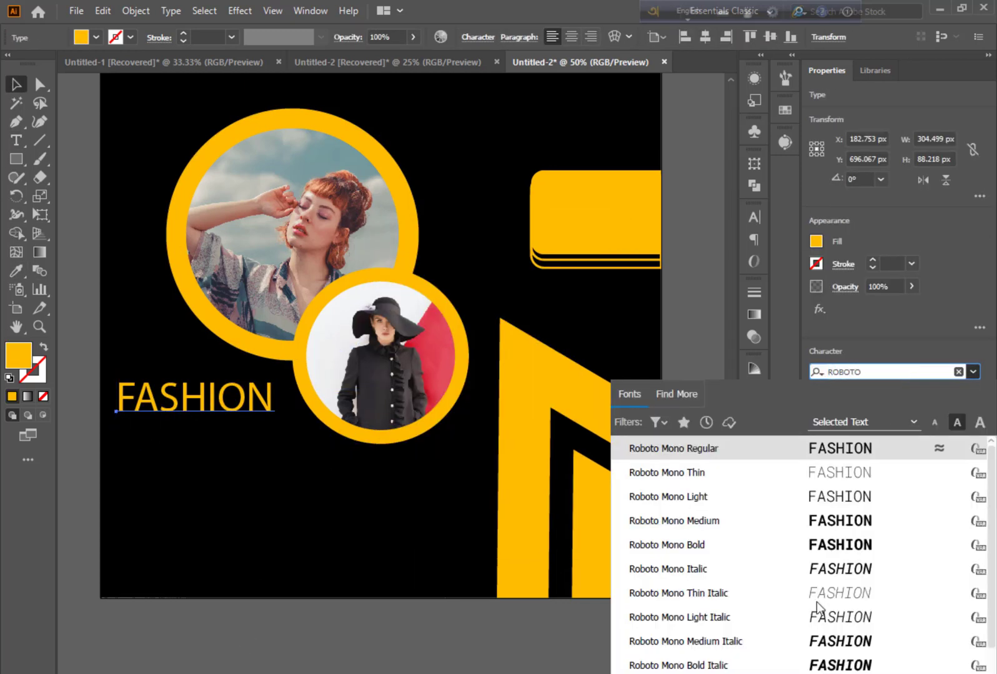
scroll(817, 607, "down", 3)
left_click(827, 646)
left_click(245, 456)
Step: Duplicate the FASHION text below itself and replace the copy's wording with SALE
left_click_drag(213, 402, 313, 495)
double_click(280, 437)
key("BackSpace")
key("BackSpace")
key("BackSpace")
key("BackSpace")
key("BackSpace")
key("BackSpace")
key("BackSpace")
type("SALE")
Step: Fill the SALE text white, sized to match the width of FASHION, and deselect it
left_click(16, 85)
double_click(19, 356)
left_click(200, 380)
left_click(565, 384)
left_click(350, 500)
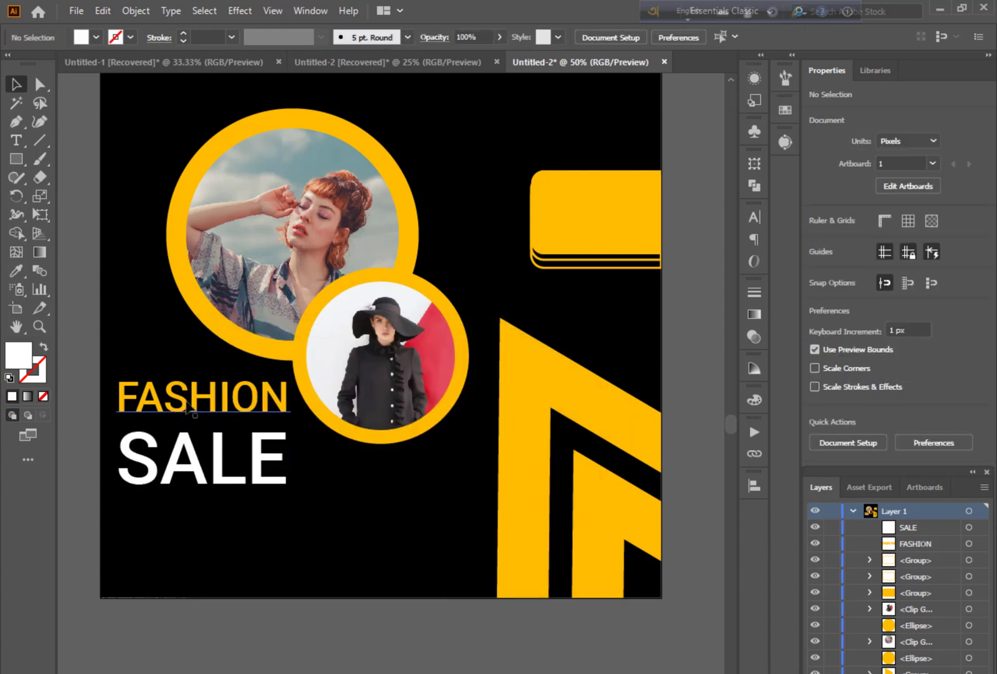
Step: Move FASHION slightly down towards SALE, group the two texts, and deselect the group
left_click_drag(186, 403, 186, 409)
left_click(237, 639)
left_click_drag(267, 518, 158, 385)
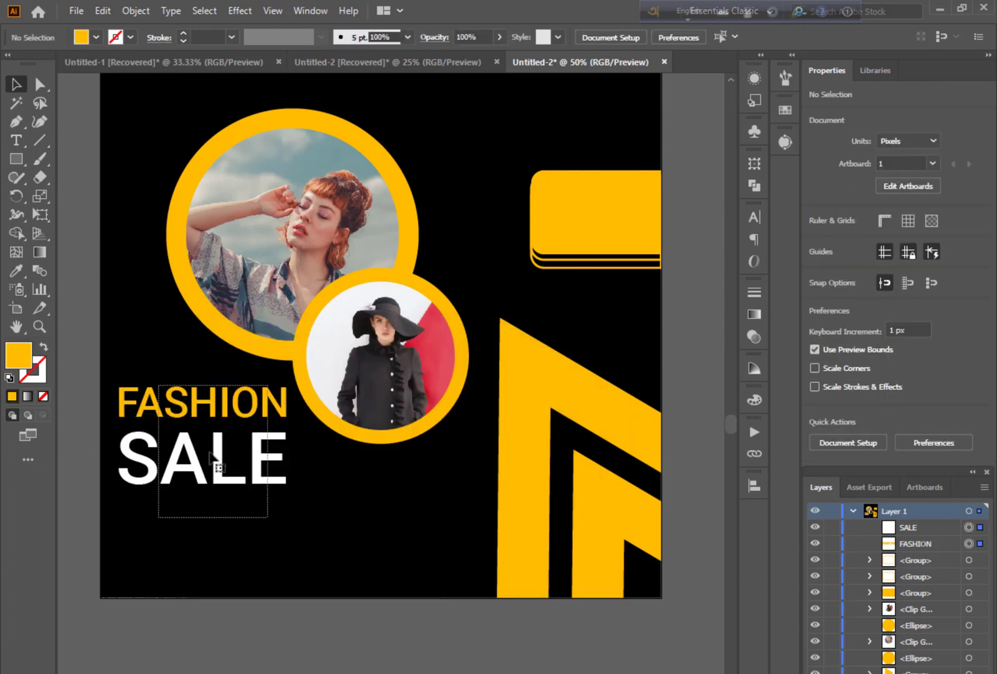
key("ctrl+g")
left_click(183, 510)
Step: Draw a yellow rectangle about 330 × 63 px directly below SALE, matching the text's width, and deselect it
scroll(153, 545, "up", 3)
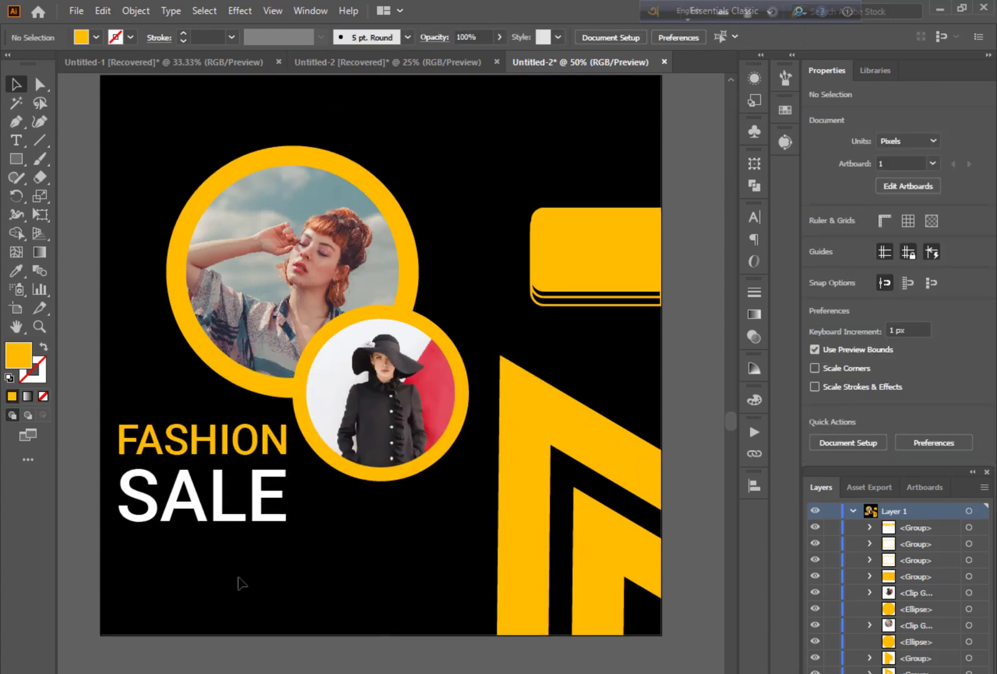
left_click(16, 141)
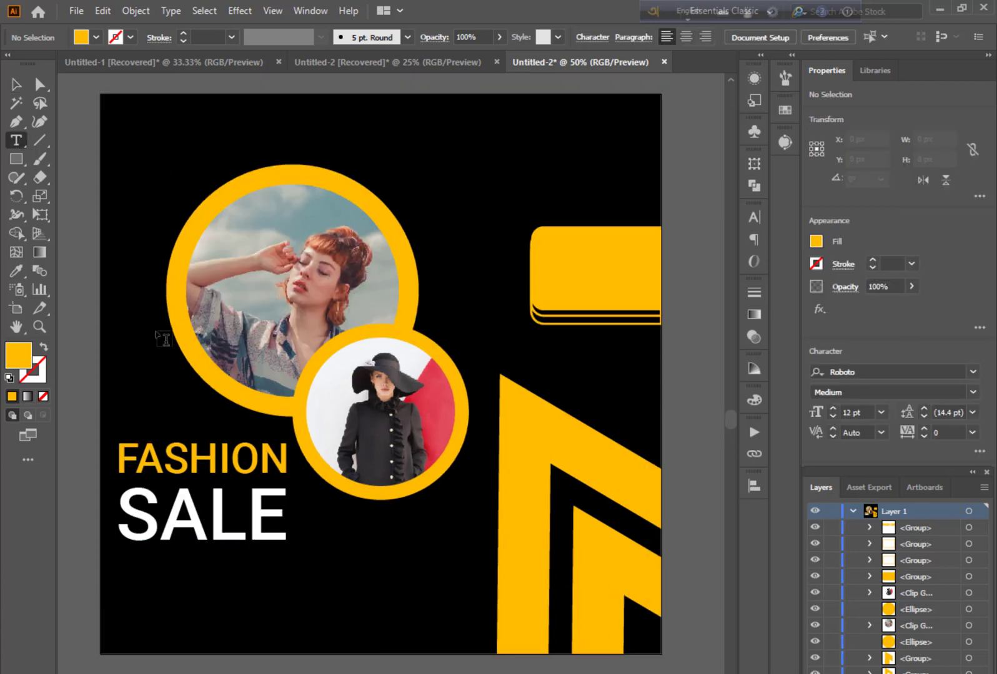
left_click(16, 85)
left_click(17, 159)
left_click(73, 157)
scroll(192, 479, "down", 2)
mouse_move(116, 446)
left_mouse_down()
mouse_move(208, 474)
mouse_move(287, 479)
left_mouse_up()
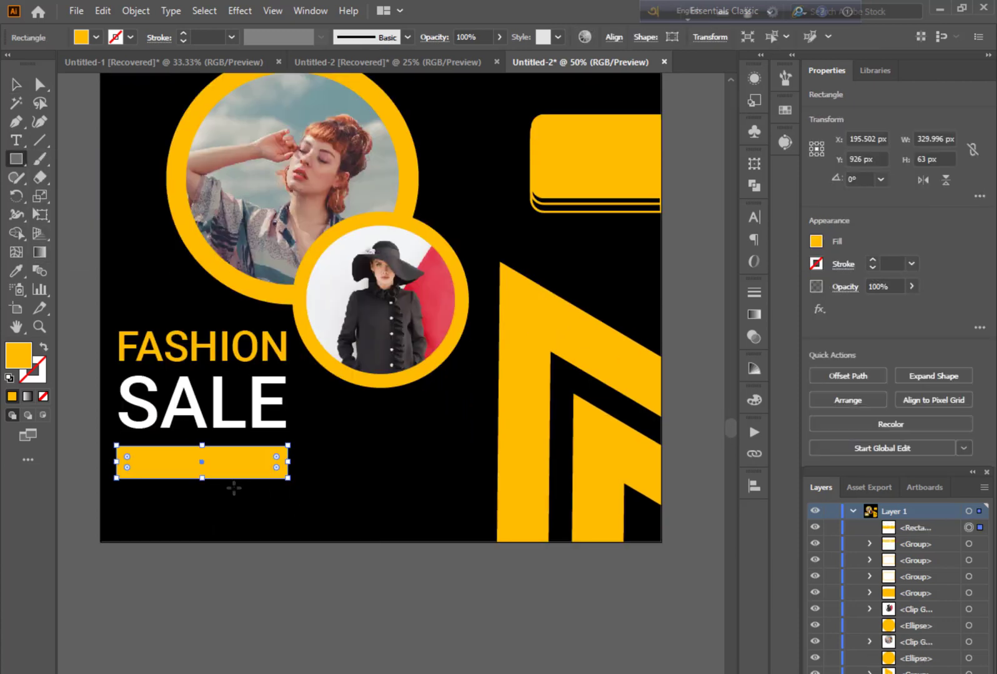
key("v")
left_click(231, 491)
Step: Add the text SHOP NOW in black Roboto Medium on the yellow bar below SALE
key("ctrl+plus")
key("ctrl+plus")
key("ctrl+plus")
left_click_drag(274, 637, 463, 564)
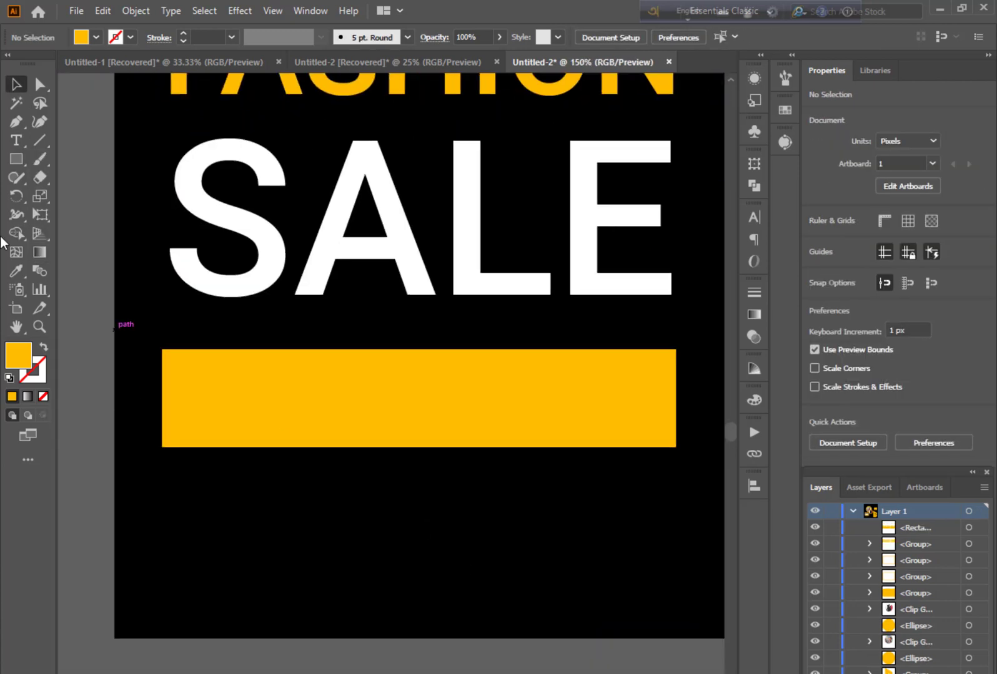
key("t")
left_click(284, 404)
type("SHOP NOW")
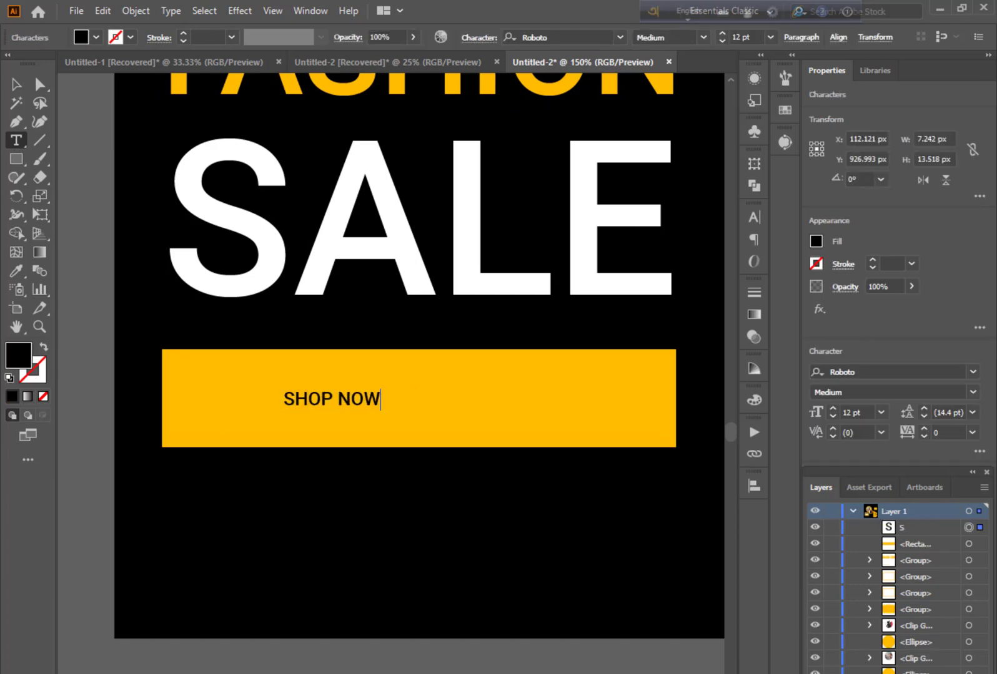
left_click(17, 86)
Step: Enlarge the SHOP NOW text until it nearly fills the yellow bar and centre it on the bar
left_click_drag(382, 410, 622, 445)
left_click(596, 417, "shift")
left_click(434, 653)
triple_click(438, 409)
left_click(17, 86)
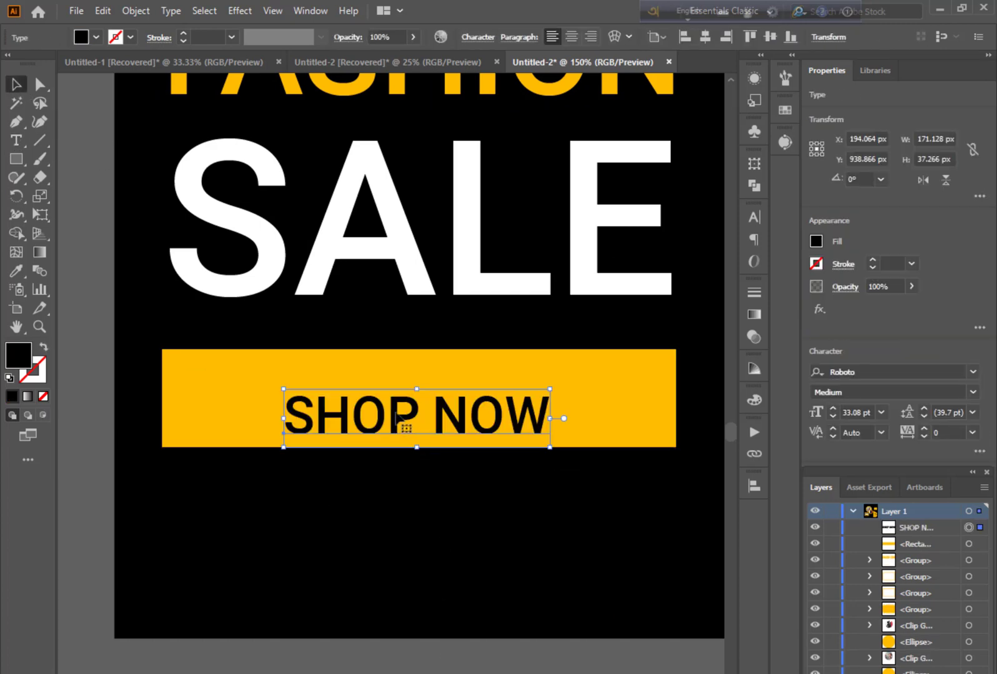
left_click_drag(396, 413, 396, 393)
left_click_drag(550, 399, 653, 403)
left_click_drag(284, 399, 203, 399)
left_click_drag(390, 386, 384, 390)
Step: Fill the SHOP NOW text white and deselect it
double_click(13, 359)
left_click(188, 369)
left_click(582, 361)
left_click(434, 653)
key("ctrl+minus")
key("ctrl+minus")
key("ctrl+minus")
key("ctrl+minus")
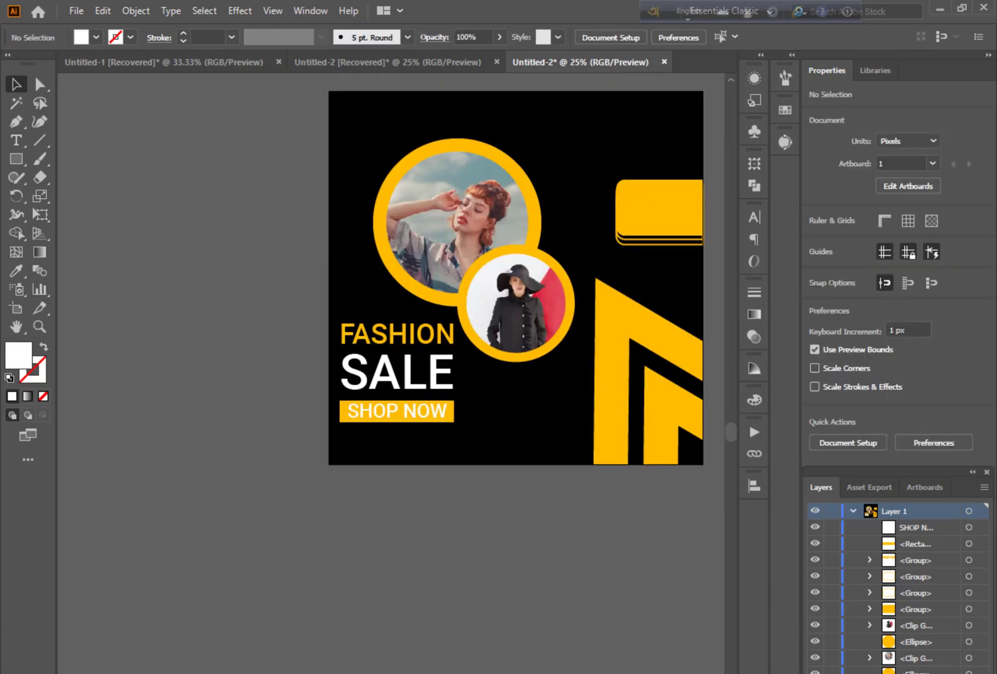
Step: Recolour the SHOP NOW text with the black sampled from the square's background and deselect it
key("ctrl+plus")
key("ctrl+plus")
key("ctrl+plus")
left_click(369, 401)
key("i")
left_click(297, 497)
key("v")
left_click(140, 236)
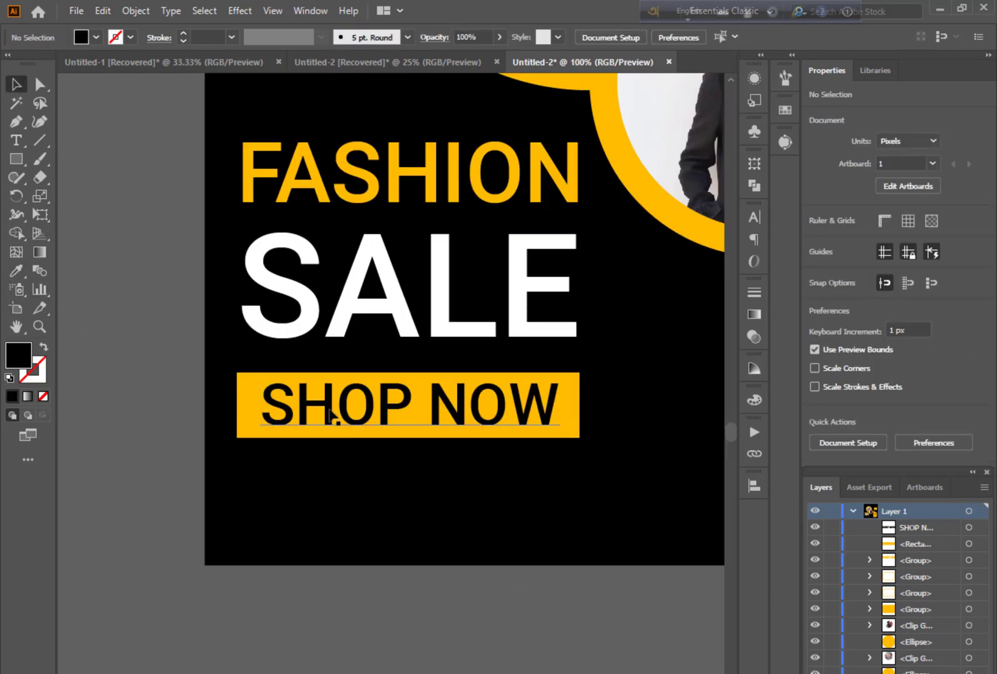
Step: Duplicate the SHOP NOW text below the yellow bar, fill the copy white, and shrink it to about 29.73 pt
left_click_drag(335, 413, 331, 484)
double_click(16, 354)
left_click(188, 368)
left_click(582, 361)
scroll(316, 480, "down", 1)
left_click_drag(555, 473, 415, 443)
double_click(389, 427)
key("Delete")
key("BackSpace")
key("BackSpace")
key("BackSpace")
key("BackSpace")
key("BackSpace")
key("BackSpace")
key("BackSpace")
type("www")
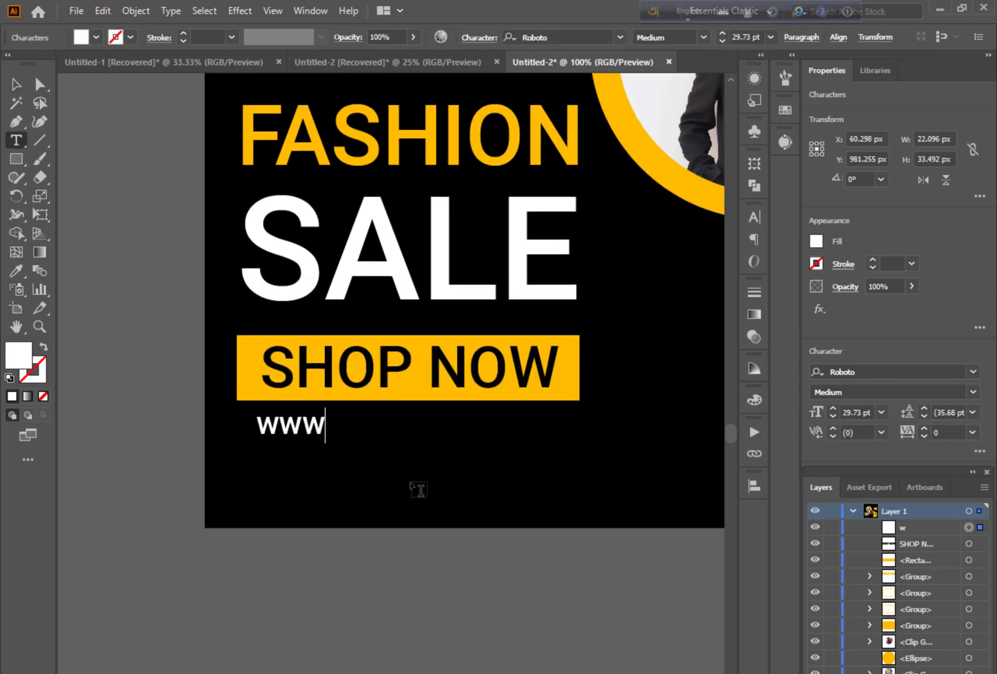
type(".yourwebsite")
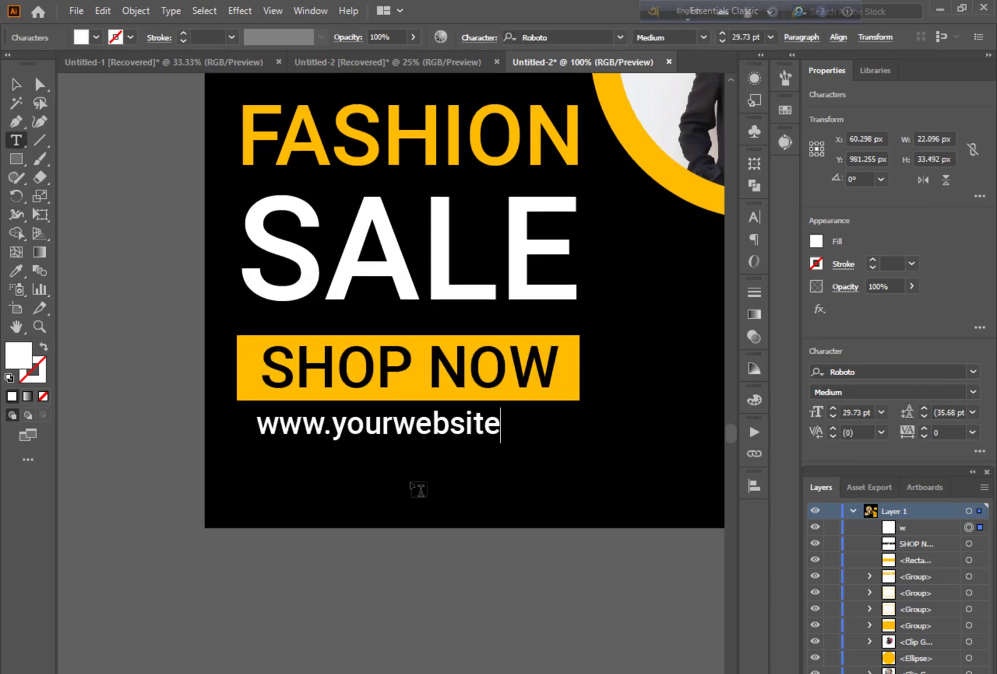
type(".com")
Step: Align the website text with the yellow bar's left edge, enlarge it to the bar's width, and deselect it
left_click(17, 86)
left_click_drag(309, 436, 292, 443)
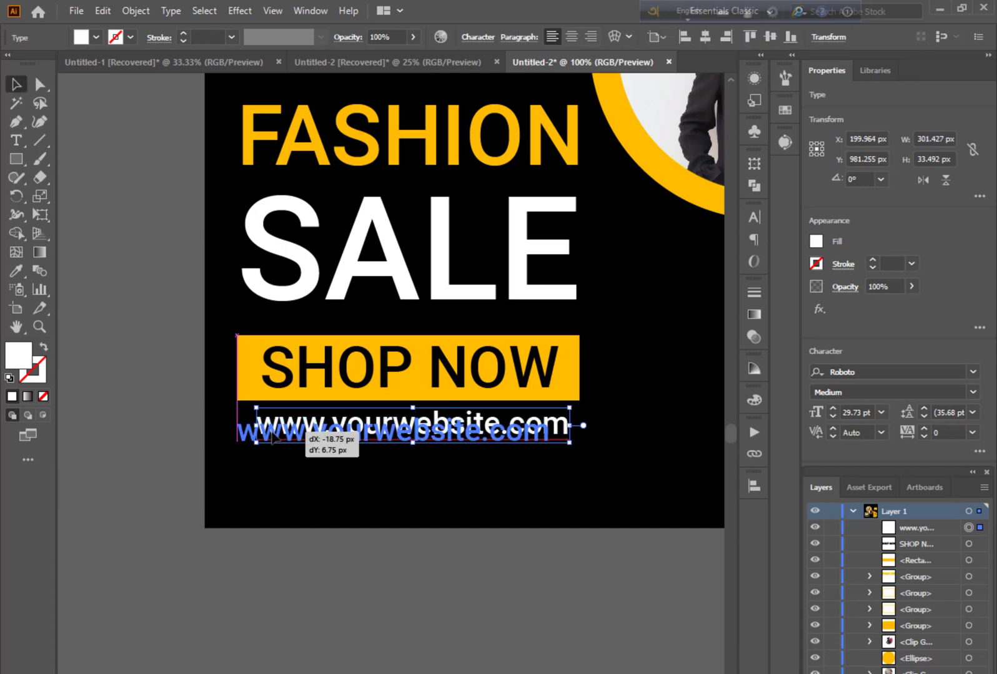
left_click_drag(551, 450, 580, 453)
left_click(561, 640)
Step: Add the text LOGO near the black square's upper-left corner and enlarge it
key("ctrl+minus")
key("ctrl+minus")
key("ctrl+minus")
key("ctrl+minus")
key("ctrl+plus")
key("ctrl+plus")
left_click_drag(531, 306, 343, 489)
left_click(16, 141)
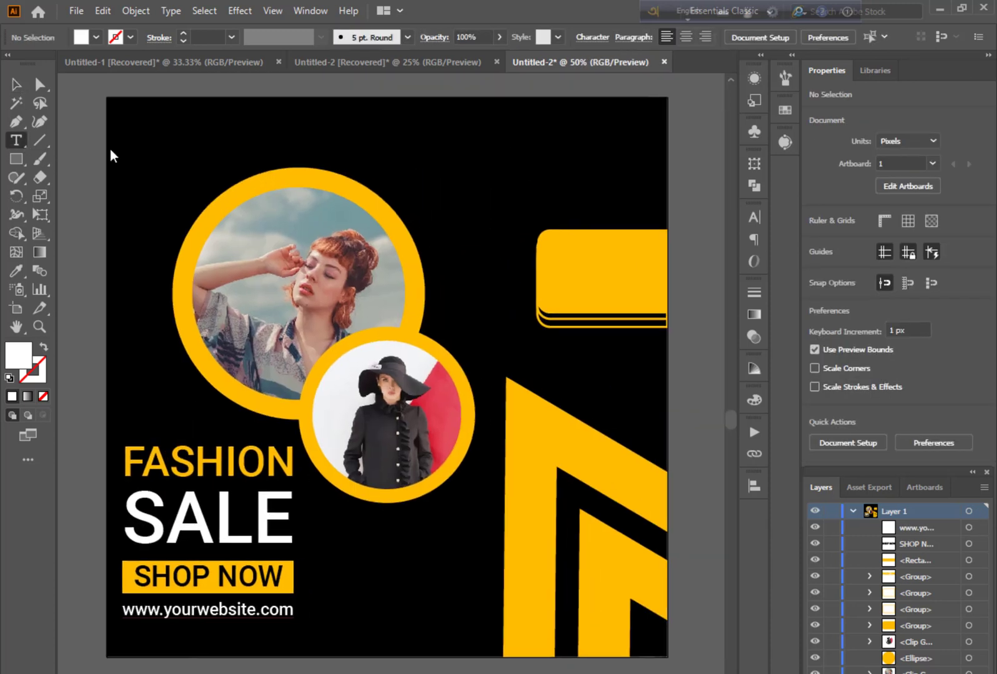
left_click(136, 137)
key("BackSpace")
type("LOGO")
left_click(16, 85)
left_click_drag(152, 137, 249, 175)
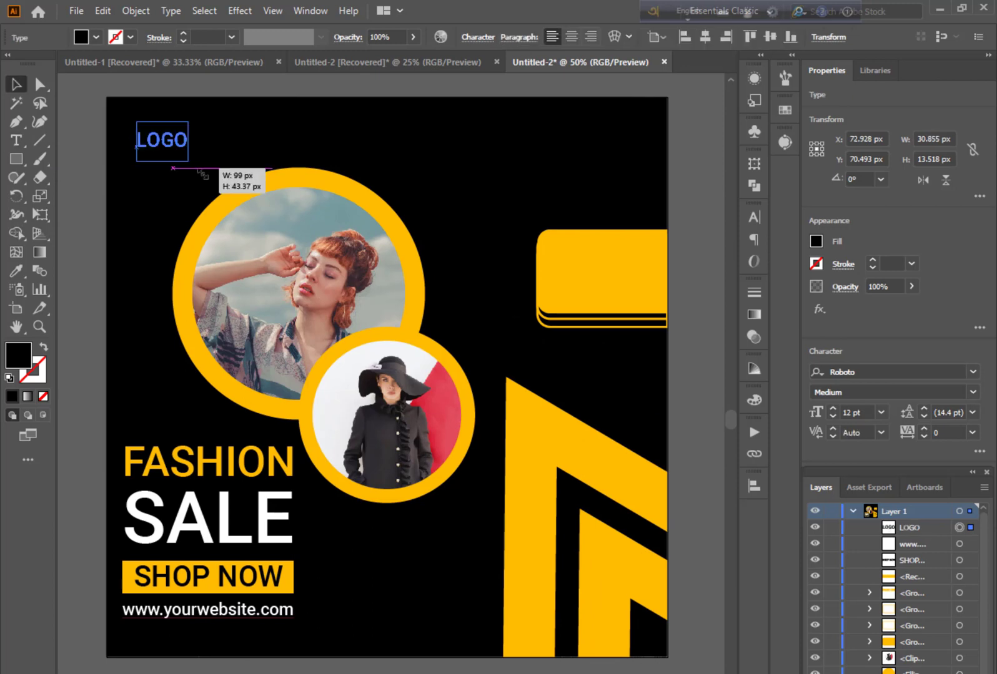
Step: Recolour the LOGO text with the yellow sampled from the rounded shape, enlarge it further, align it with the headline's left edge, and deselect it
key("i")
left_click(547, 280)
key("v")
left_click_drag(180, 155, 232, 137)
left_click(500, 370)
Step: Fill the letters GO of the LOGO text with white and set the whole text's font style to Black
double_click(172, 130)
left_click(16, 271)
double_click(19, 356)
left_click(192, 367)
left_click(573, 361)
left_click(16, 85)
left_click(82, 135)
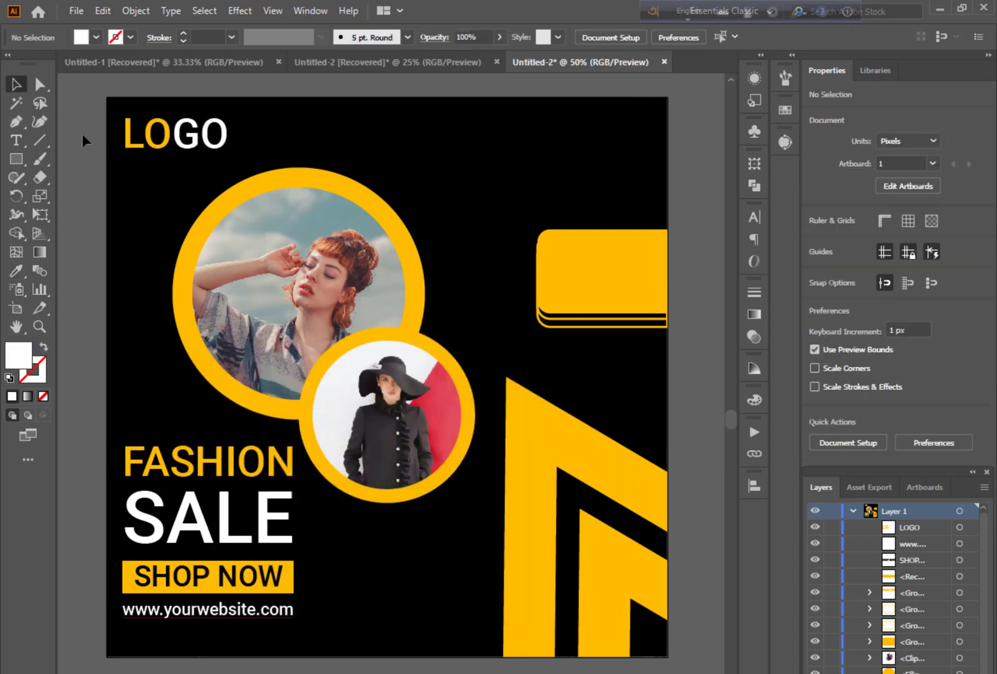
left_click(199, 151)
left_click(913, 390)
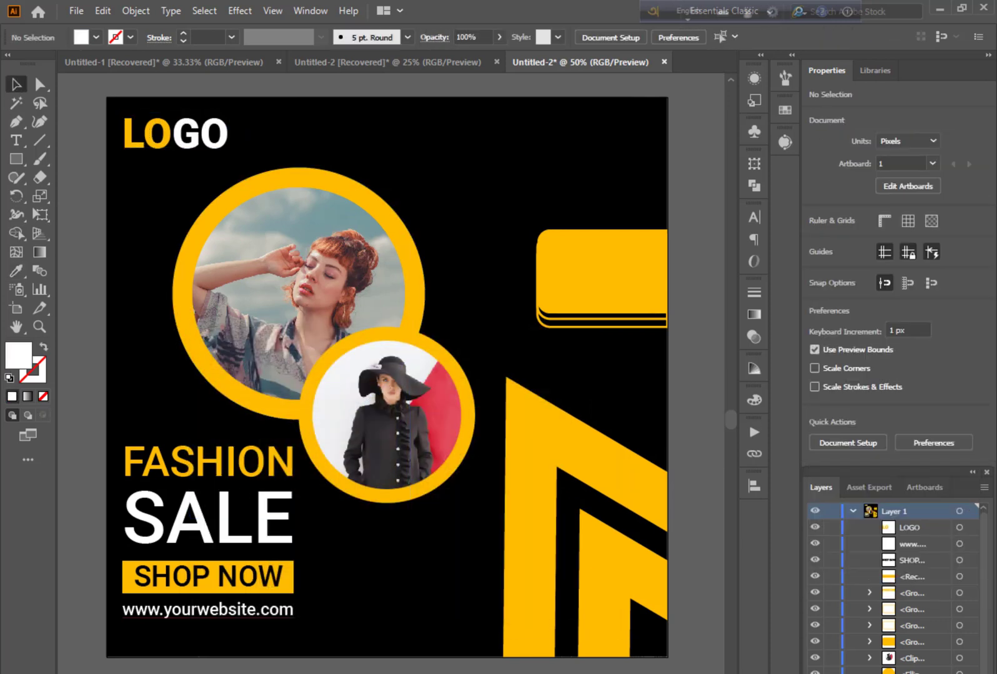
Step: Add centred three-line white text UPTO / 50% / OFF, enlarged to about 48.49 pt, in the empty black area above the rounded yellow shape
left_click(16, 140)
left_click(393, 142)
key("BackSpace")
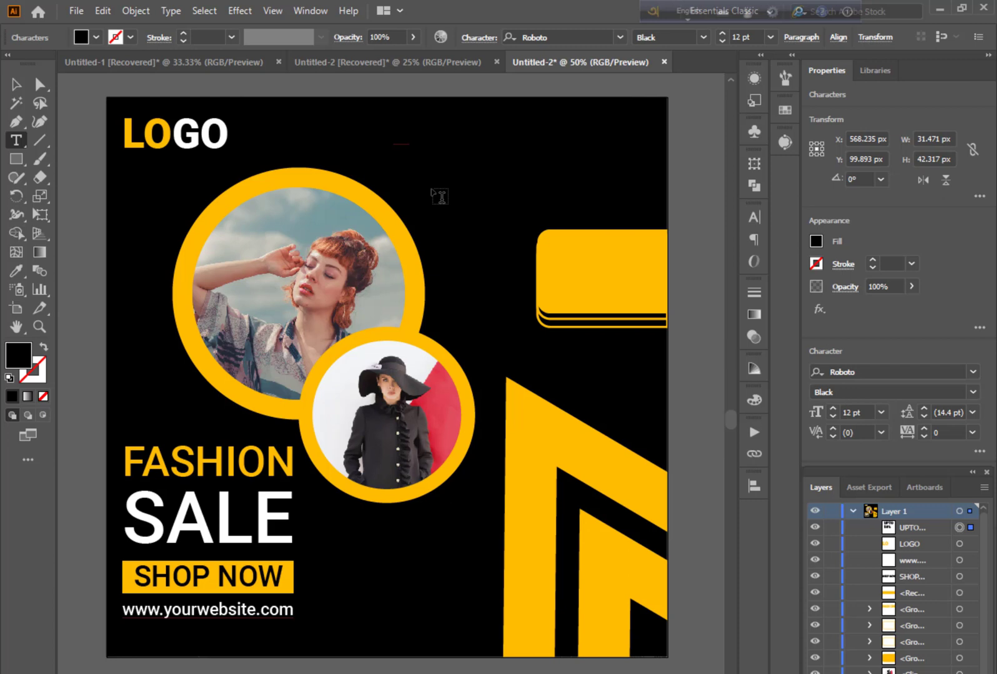
double_click(18, 356)
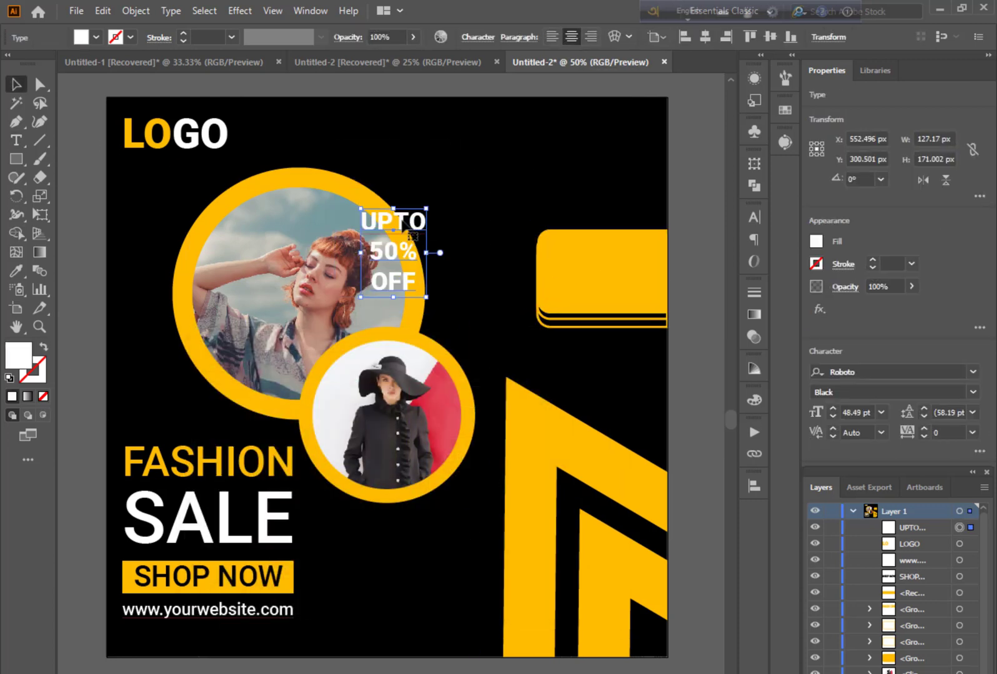
left_click(496, 183)
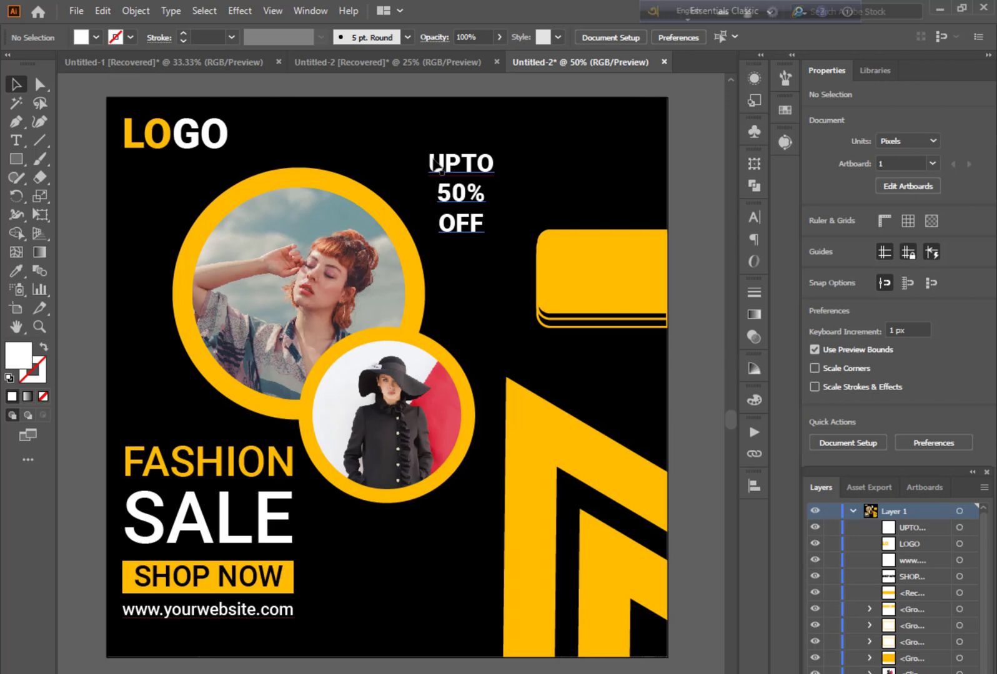
Step: Reduce the font size of the UPTO line and set the OFF line to 26 pt
double_click(434, 161)
double_click(436, 163)
left_click(870, 412)
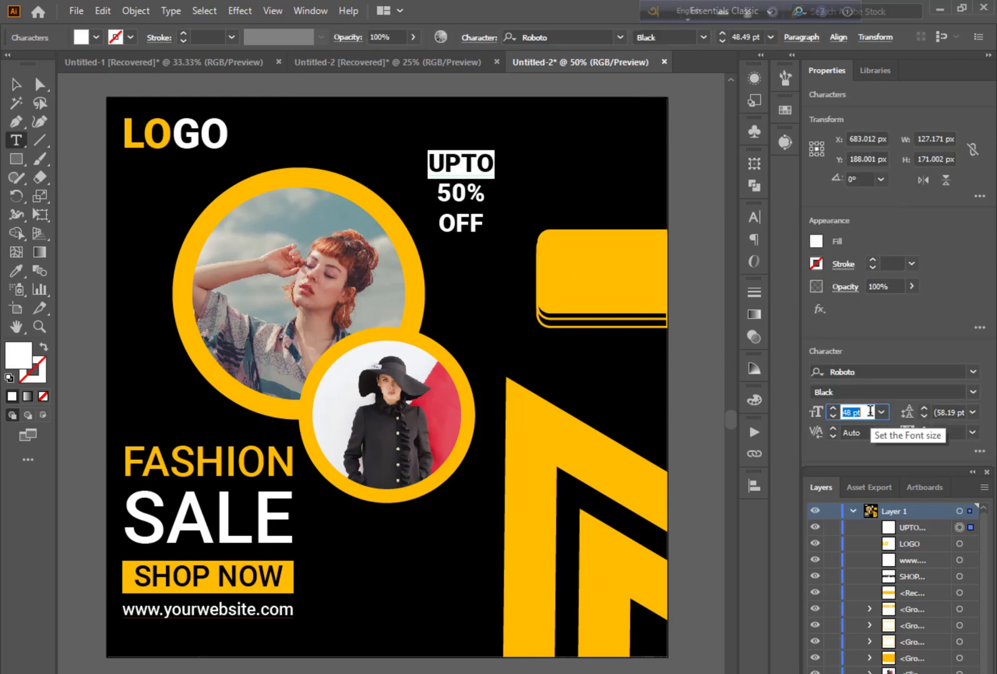
scroll(869, 412, "down", 20)
double_click(471, 220)
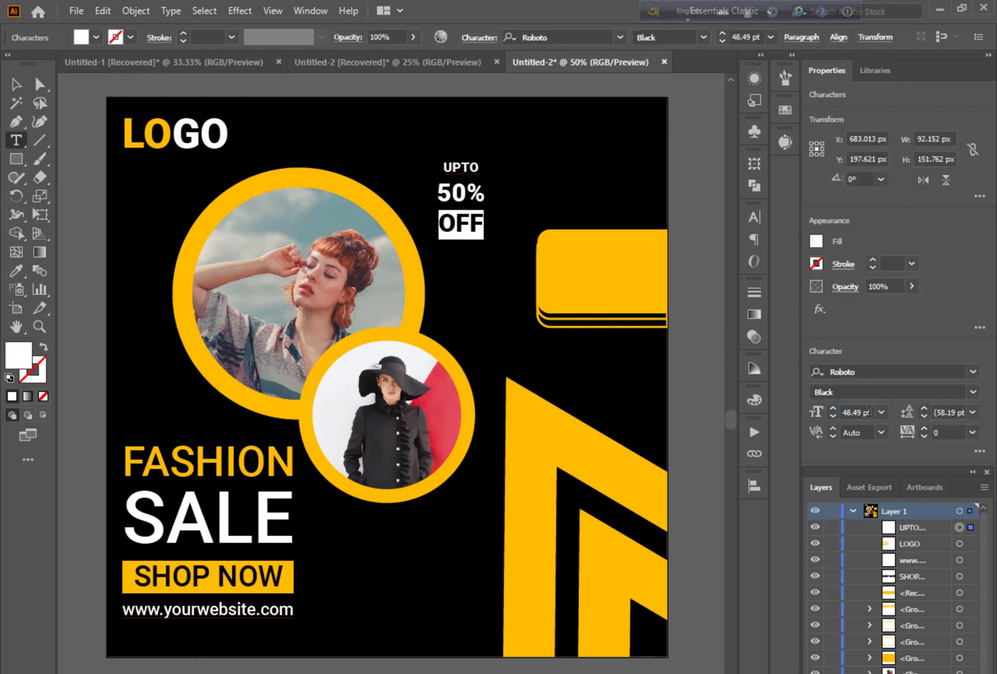
type("26")
key("Return")
key("Escape")
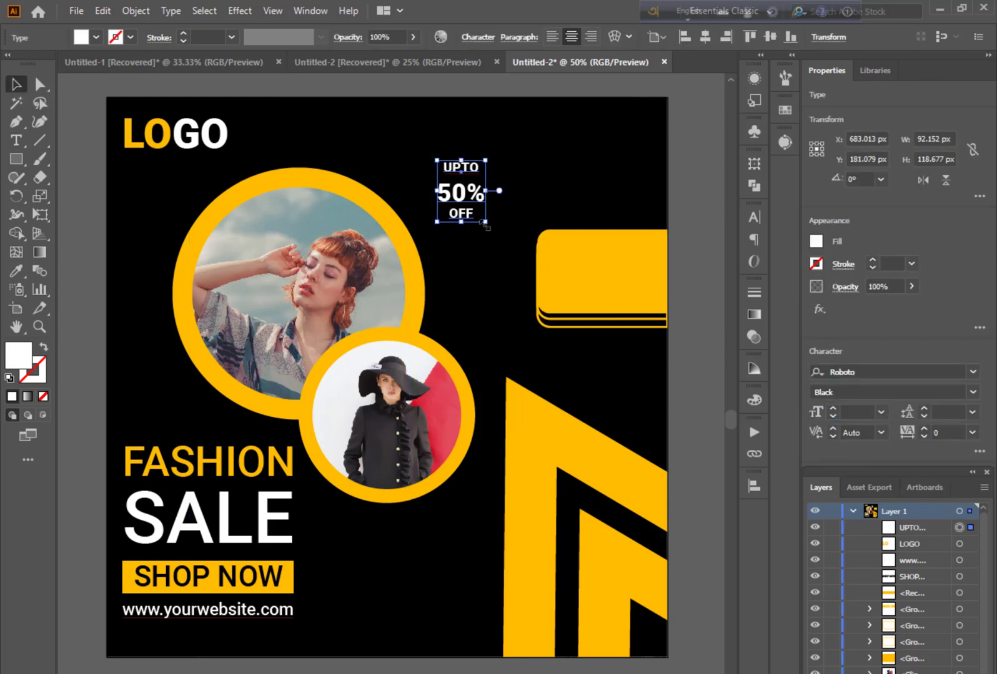
Step: Move the three-line offer text onto the rounded yellow shape, enlarge it to fill the shape's height, and deselect it
left_click_drag(465, 207, 607, 281)
left_click(694, 286)
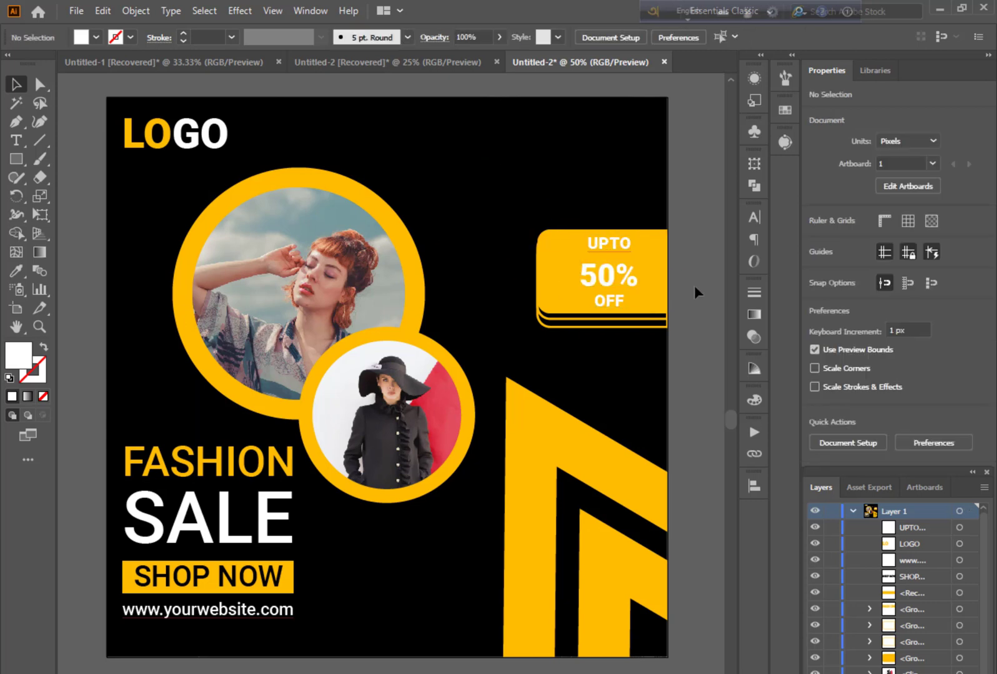
Step: Replace the word UPTO in the offer text with UP TO
left_click(611, 247)
double_click(611, 247)
type("UP TO")
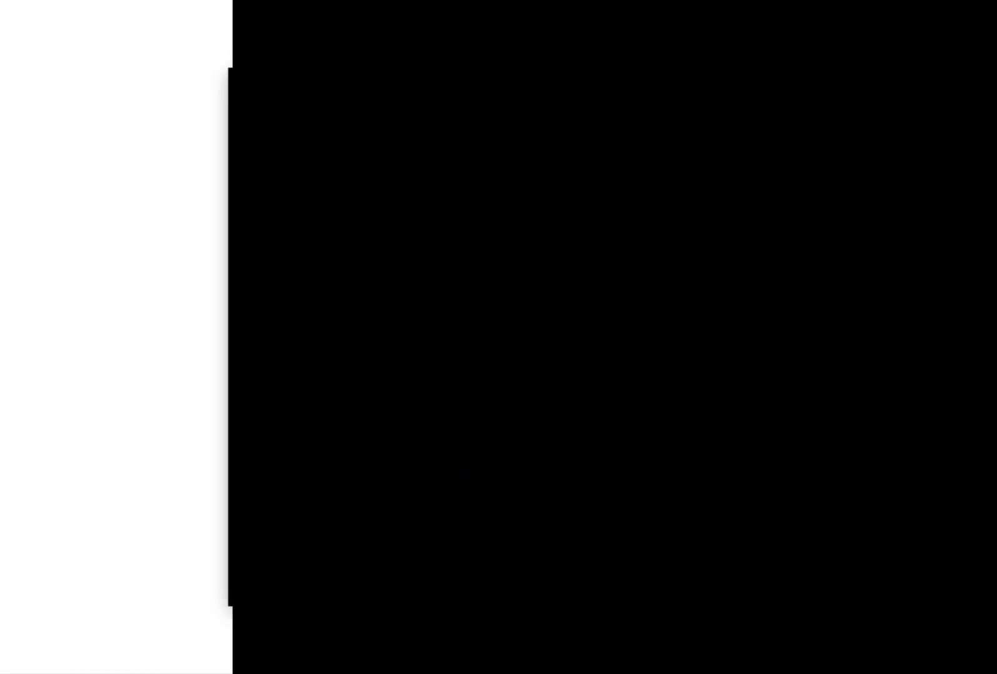